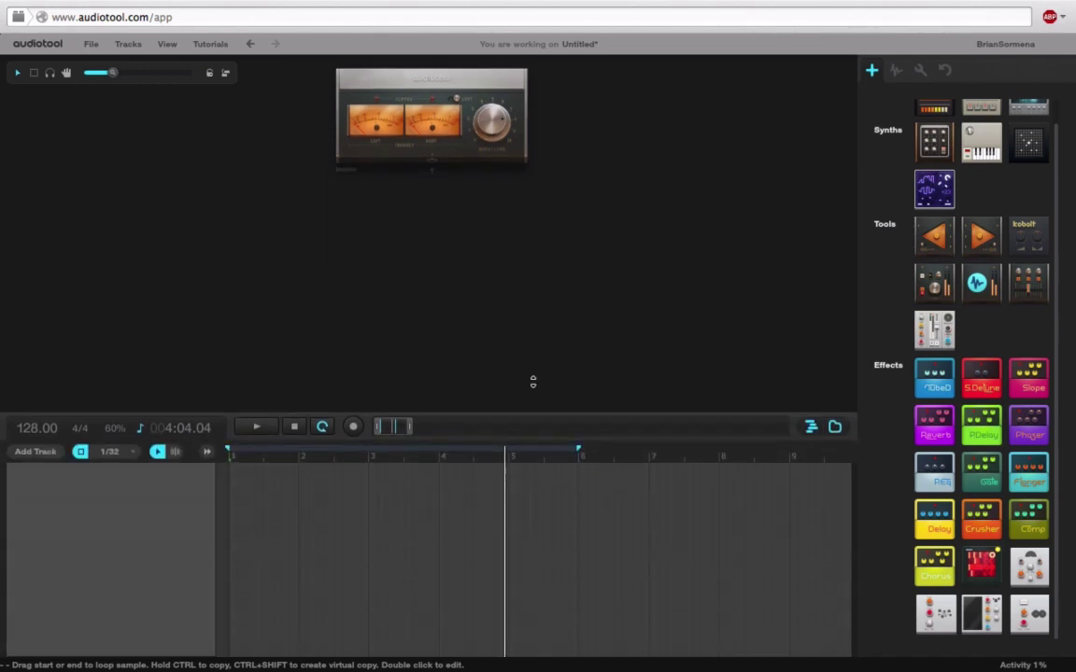
Add an Audiotrack channel from the devices list to the desktop
left_click_drag(514, 636, 656, 247)
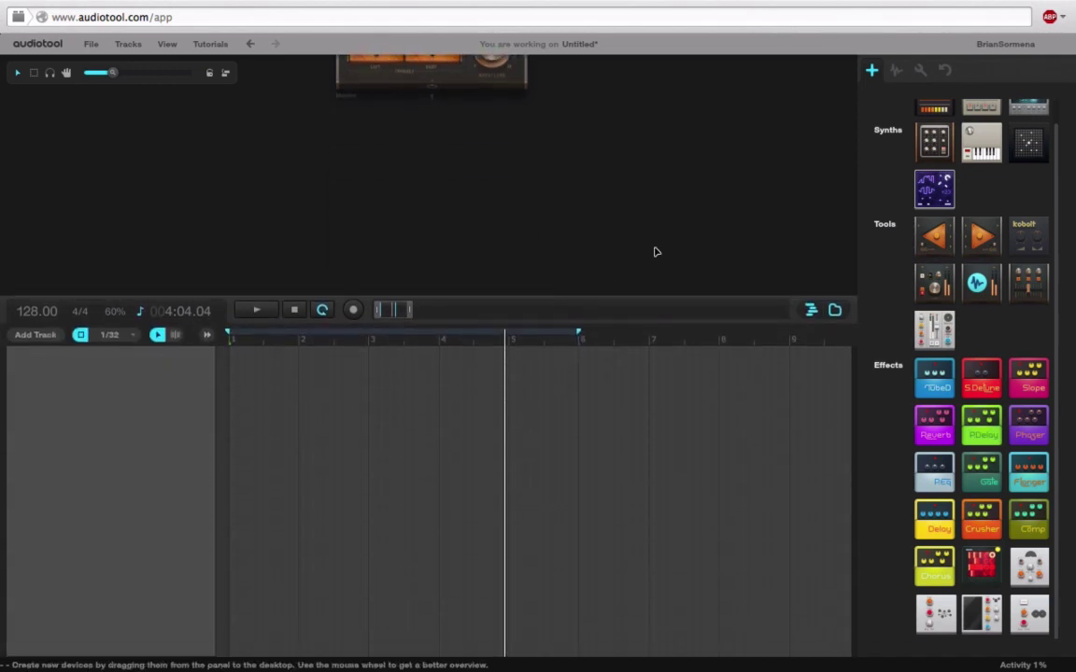
left_click(895, 71)
mouse_move(908, 142)
left_mouse_down()
mouse_move(302, 380)
mouse_move(804, 137)
left_mouse_up()
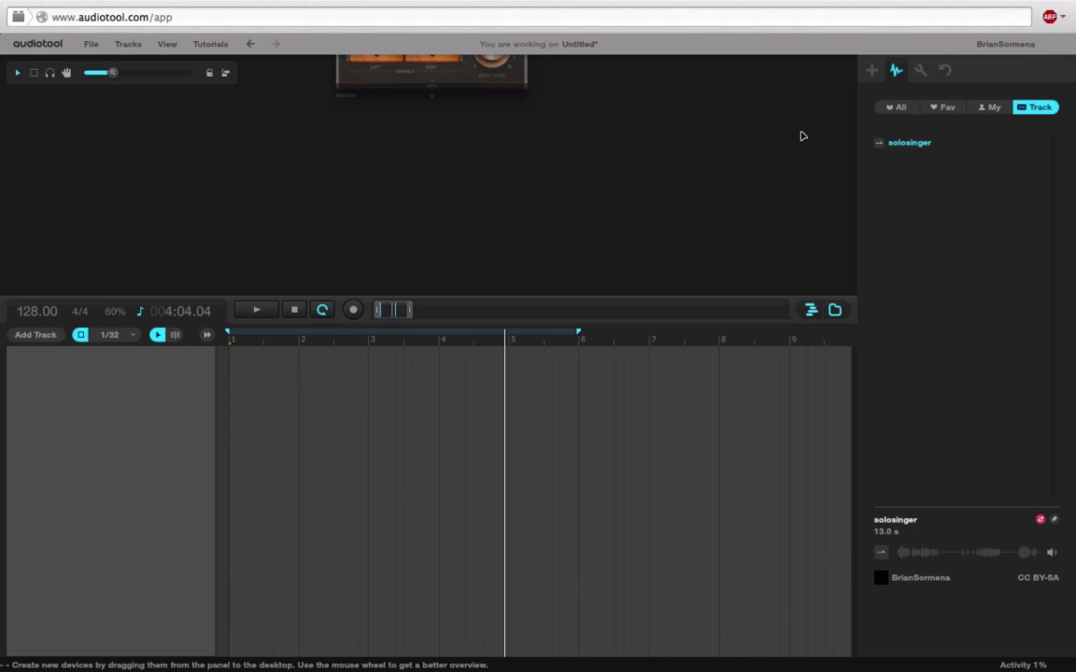
left_click(872, 70)
left_click_drag(934, 283, 455, 192)
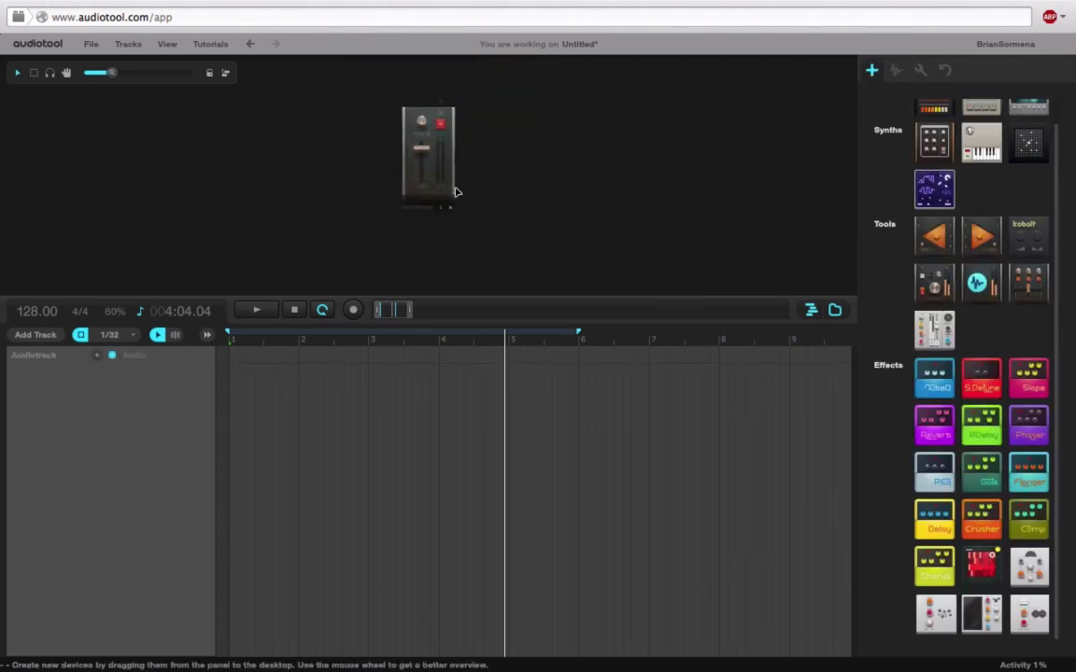
Place the solosinger sample on the audio track and play it
left_click(896, 71)
left_click_drag(911, 143, 235, 373)
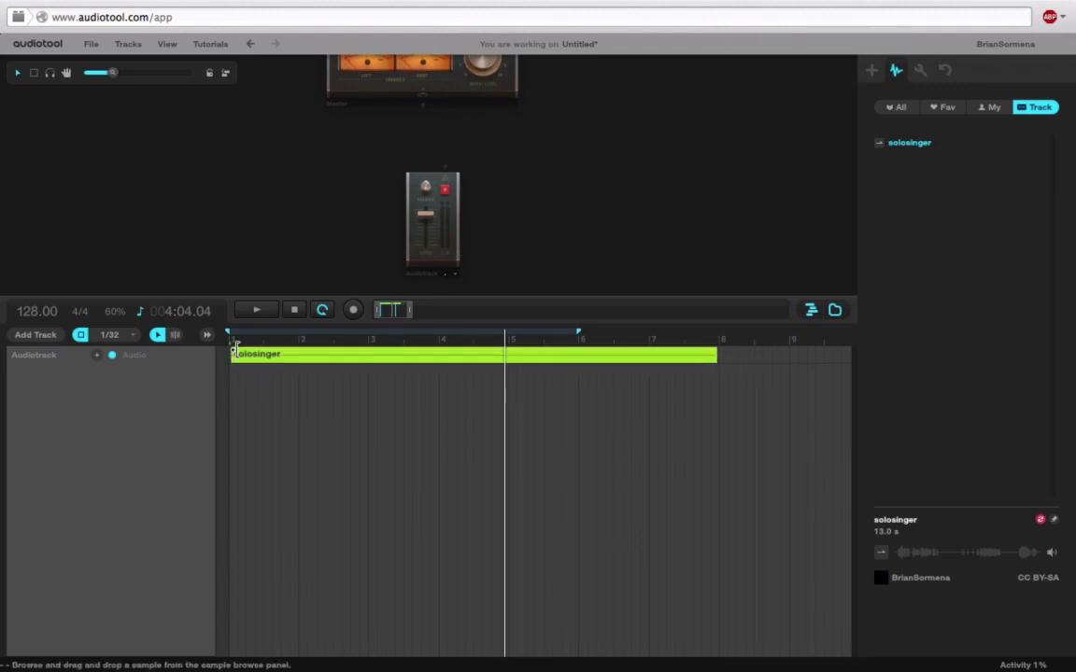
key("space")
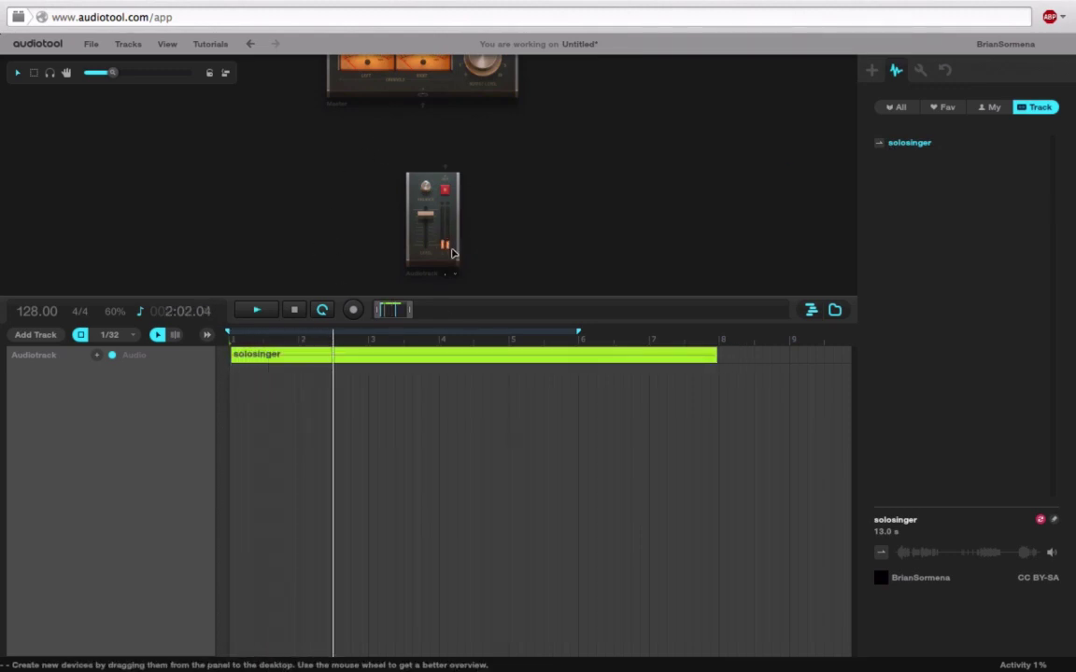
left_click_drag(500, 217, 509, 251)
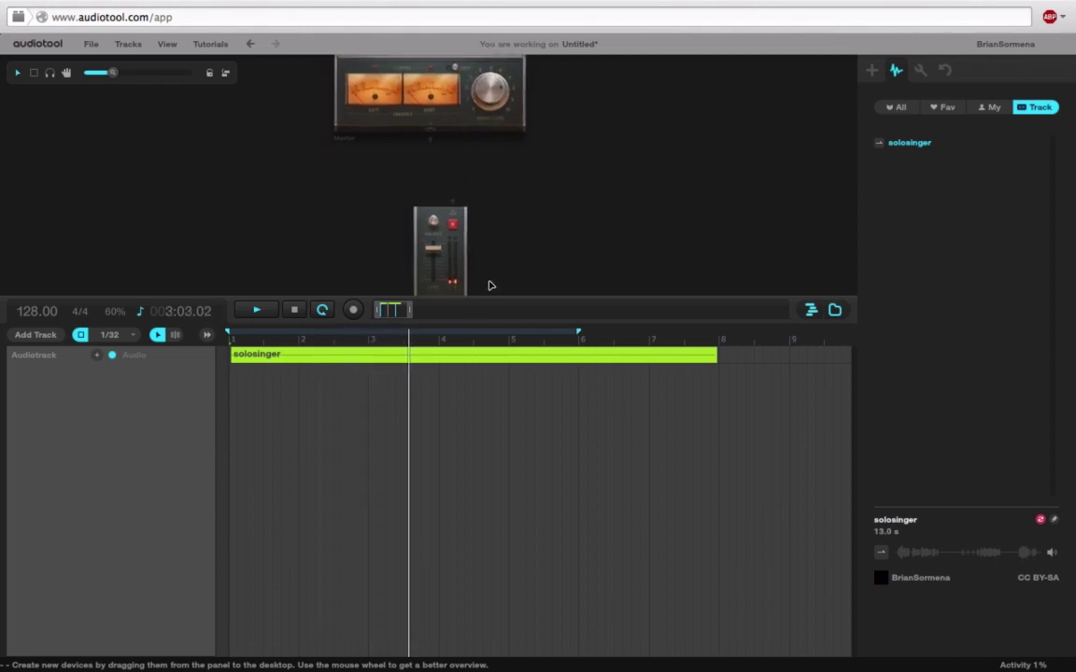
left_click_drag(497, 211, 499, 236)
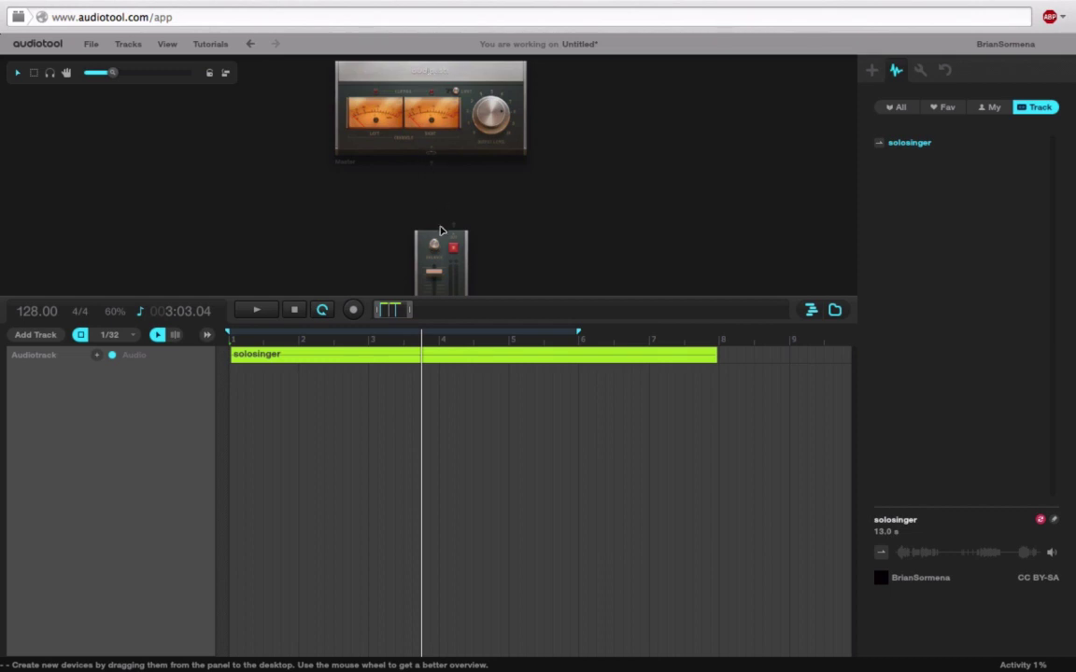
Move the Audiotrack under Master, cable it into the master input, and play it back
mouse_move(440, 234)
left_mouse_down()
mouse_move(428, 202)
mouse_move(415, 204)
left_mouse_up()
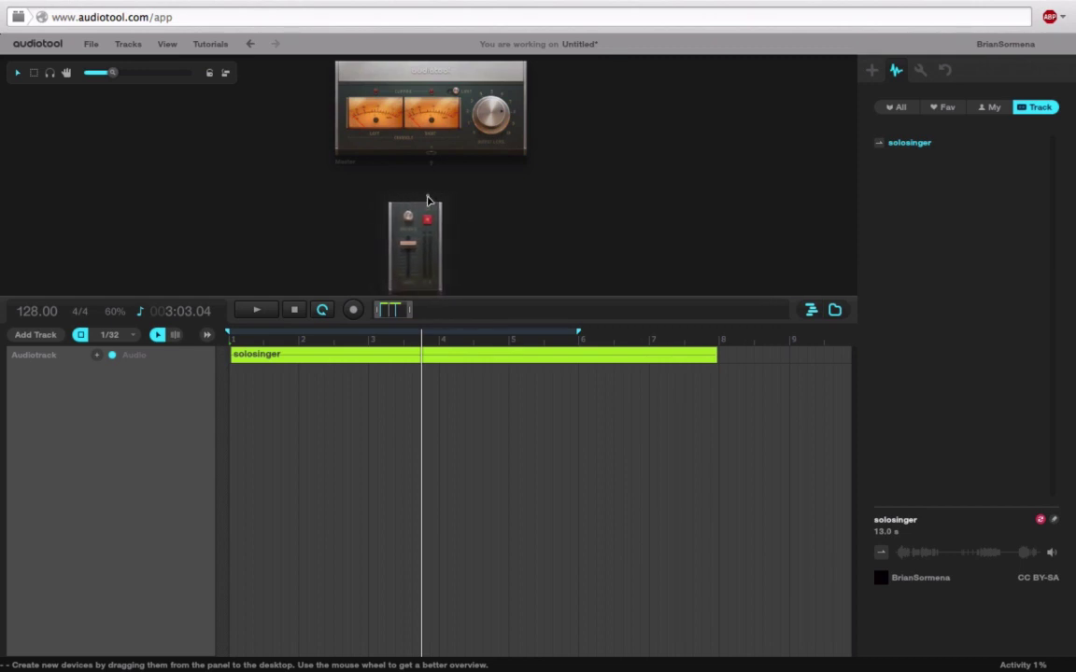
left_click_drag(428, 199, 431, 156)
left_click(259, 309)
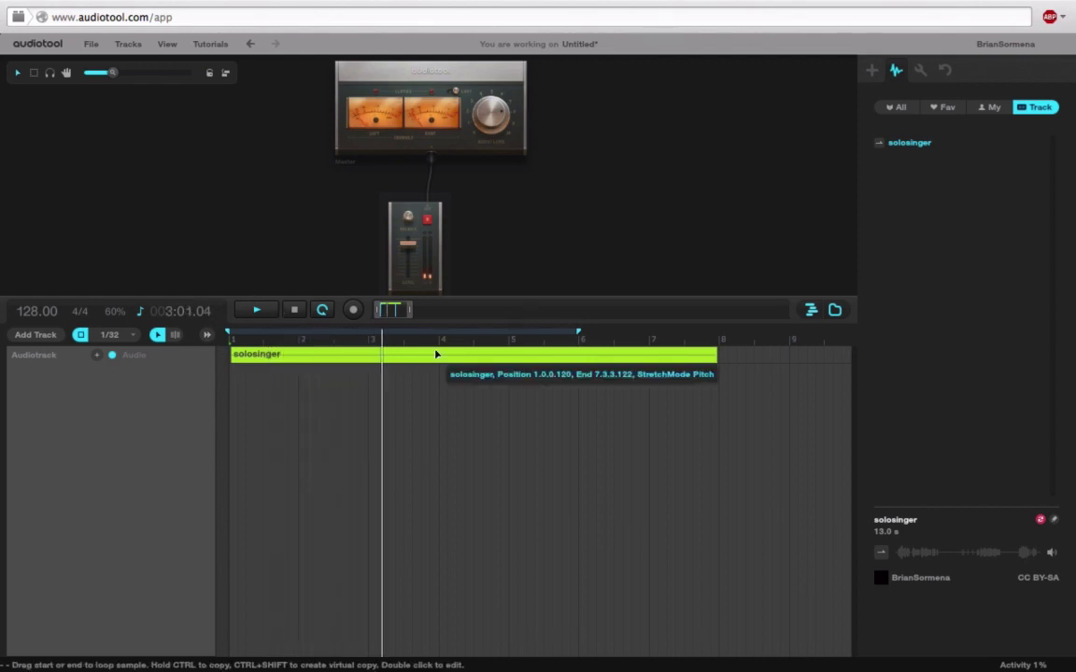
key("space")
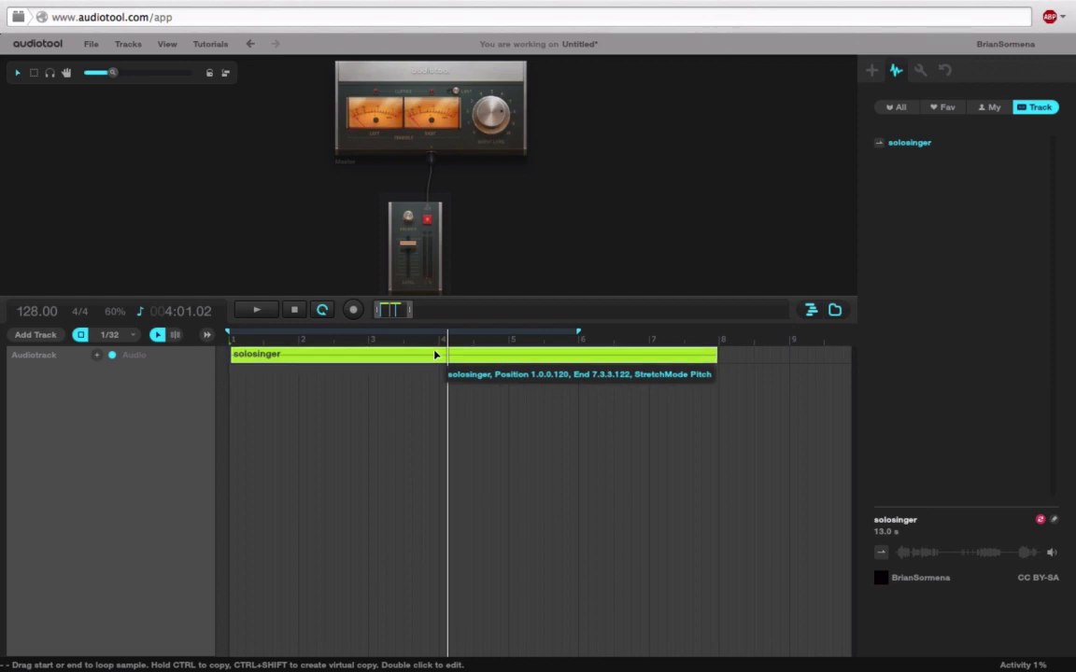
Open the solosinger clip's waveform editor and set the project tempo to 115 BPM
double_click(435, 355)
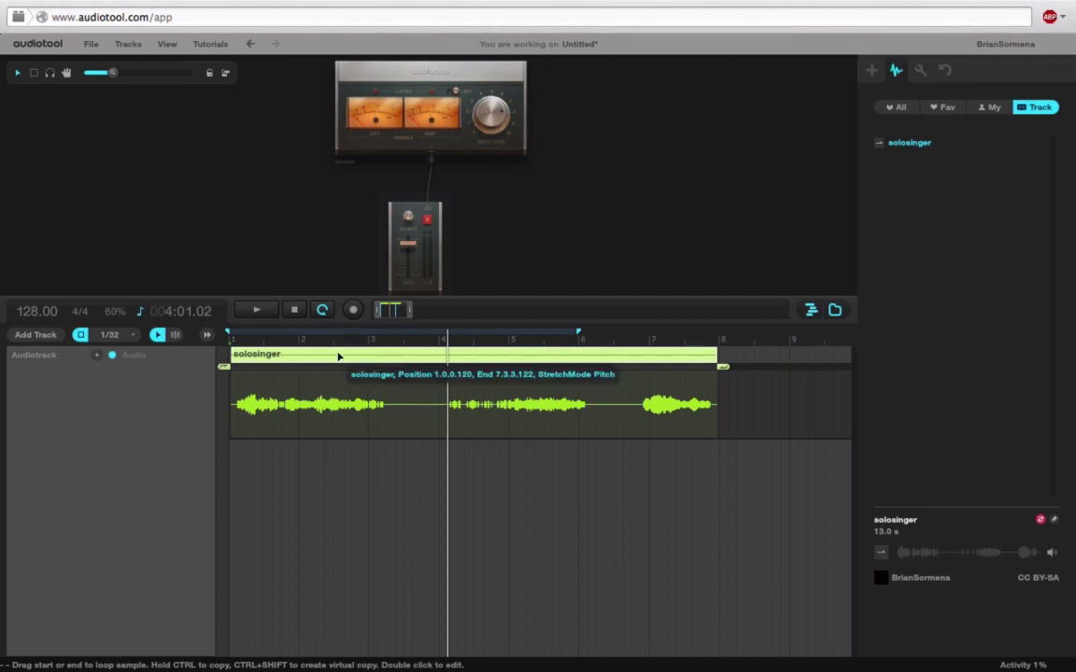
double_click(38, 311)
key("BackSpace")
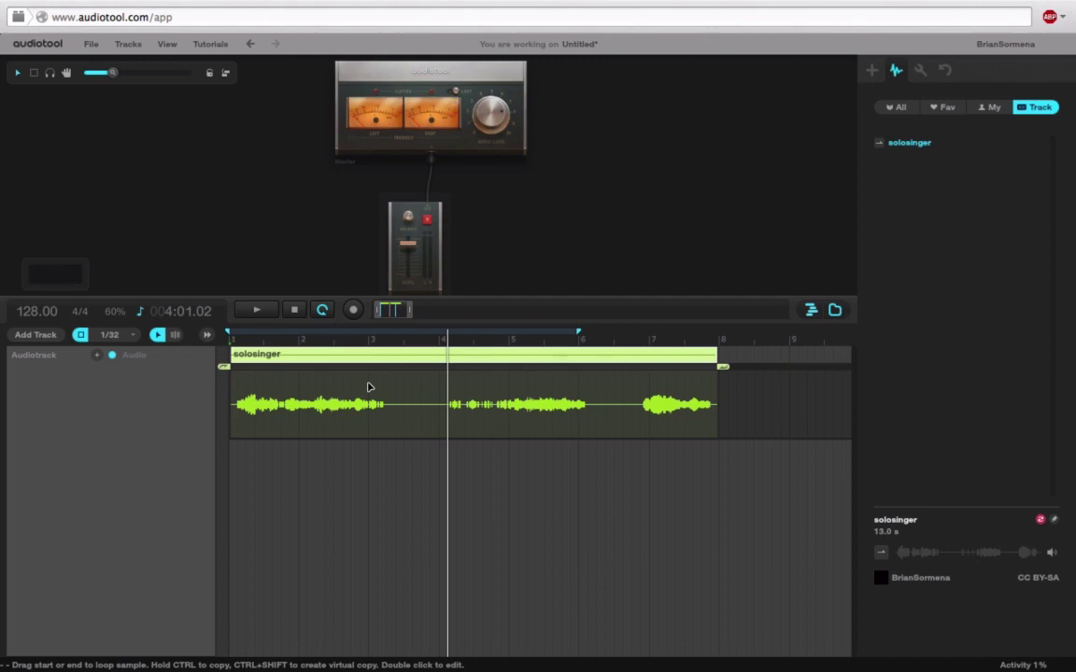
type("115")
key("Return")
Switch the solosinger clip's Audio Stretch Mode to Time-Stretching and play it through
left_click(266, 314)
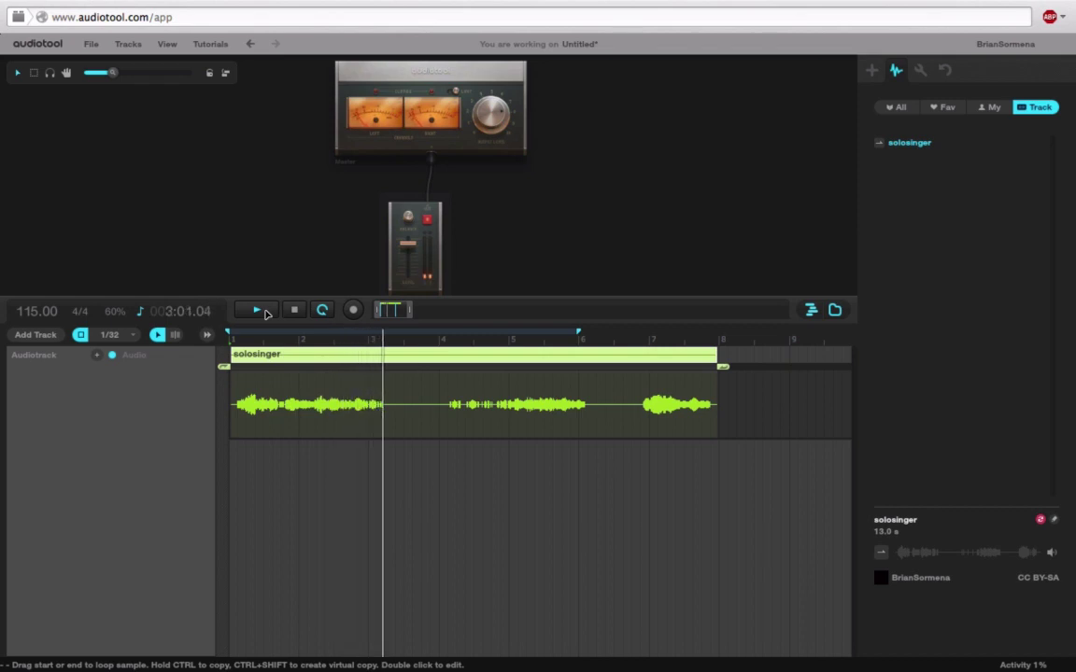
right_click(286, 358)
mouse_move(341, 364)
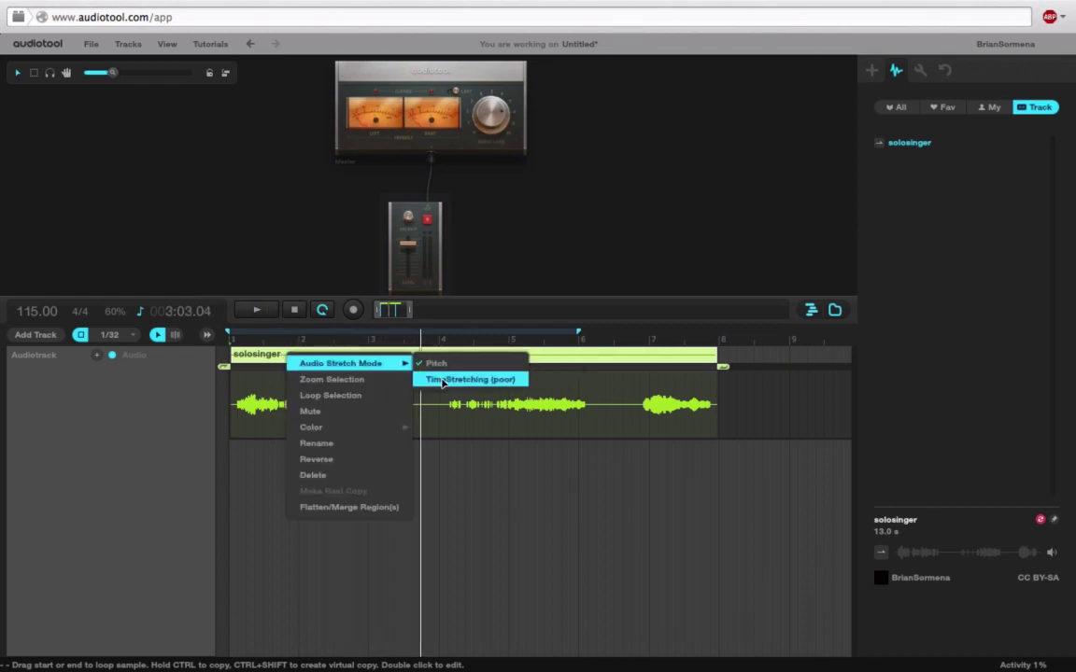
left_click(444, 381)
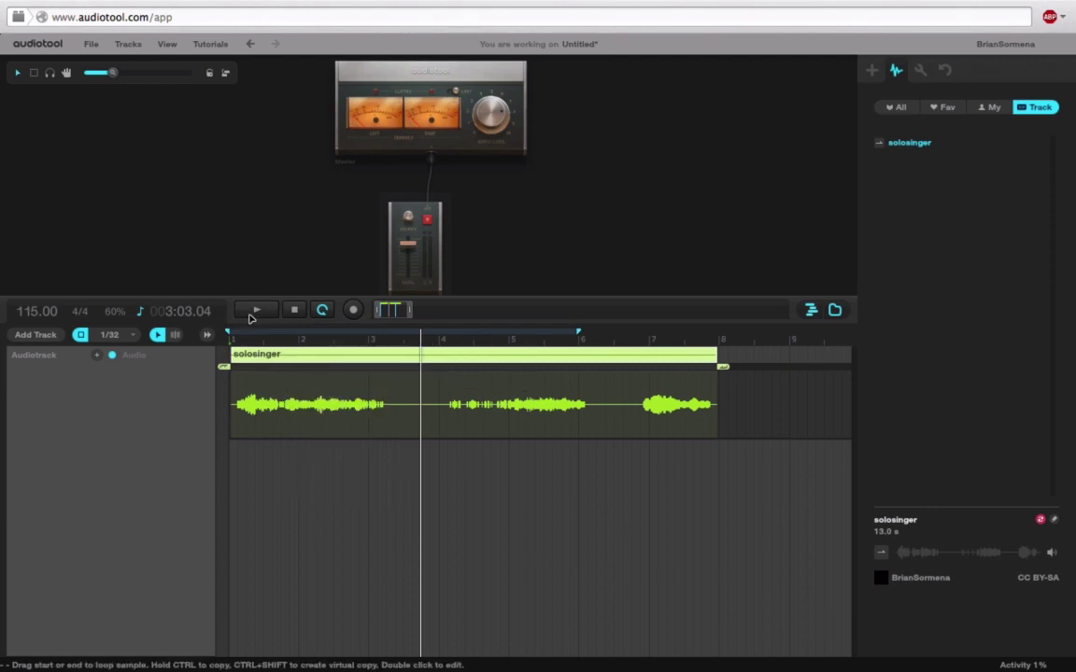
left_click(250, 318)
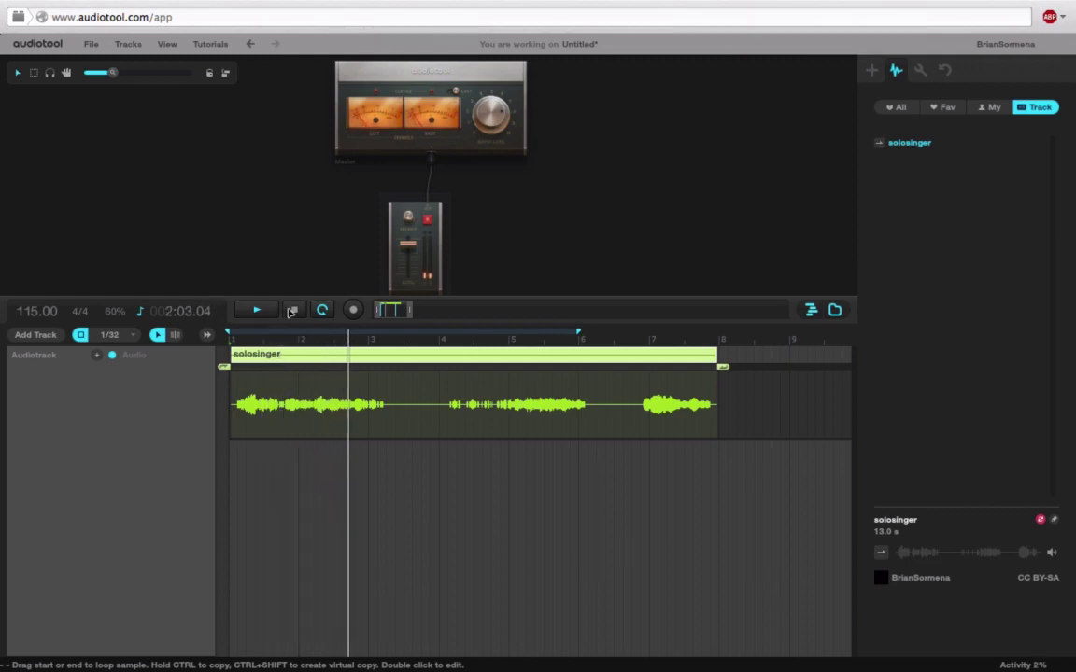
left_click(292, 311)
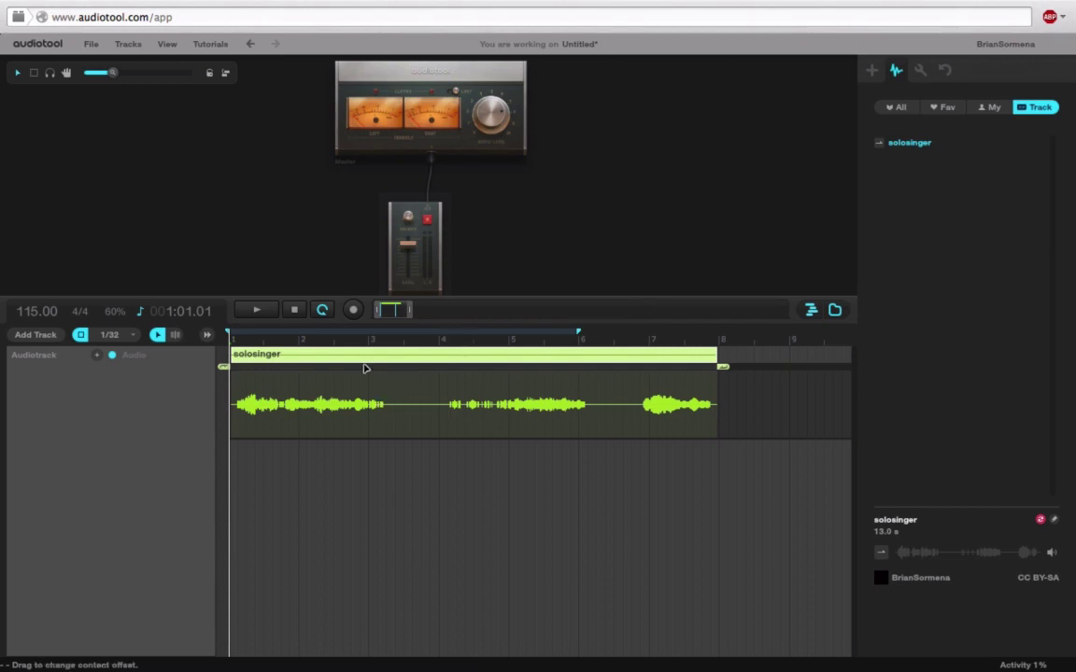
mouse_move(397, 357)
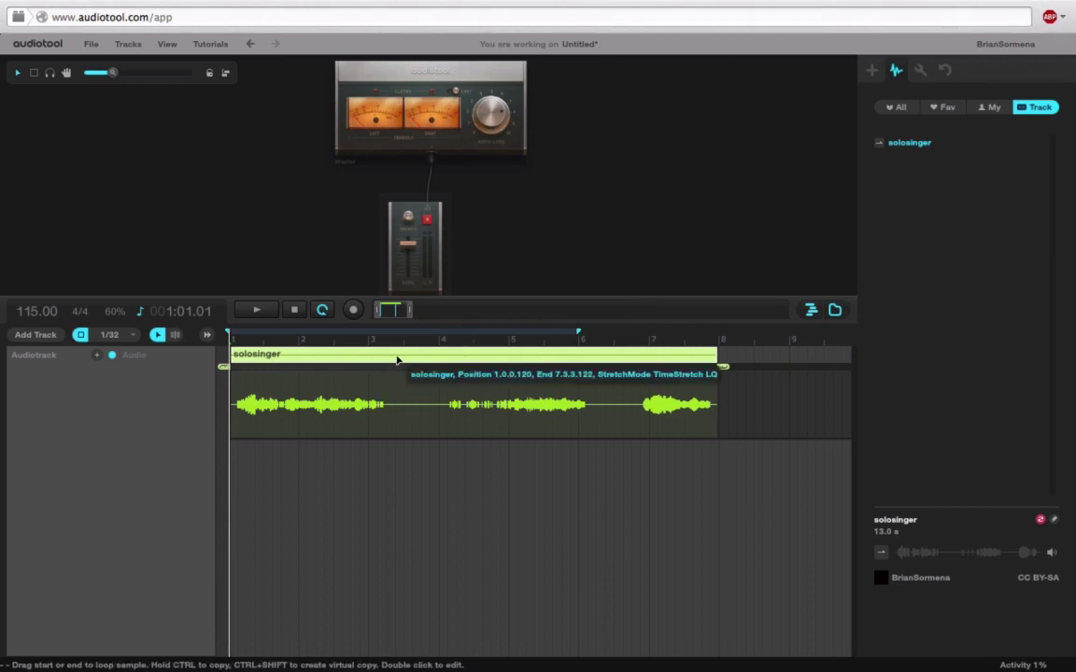
Delete the clip, set the tempo to 121 BPM, and put solosinger back on the track
key("Delete")
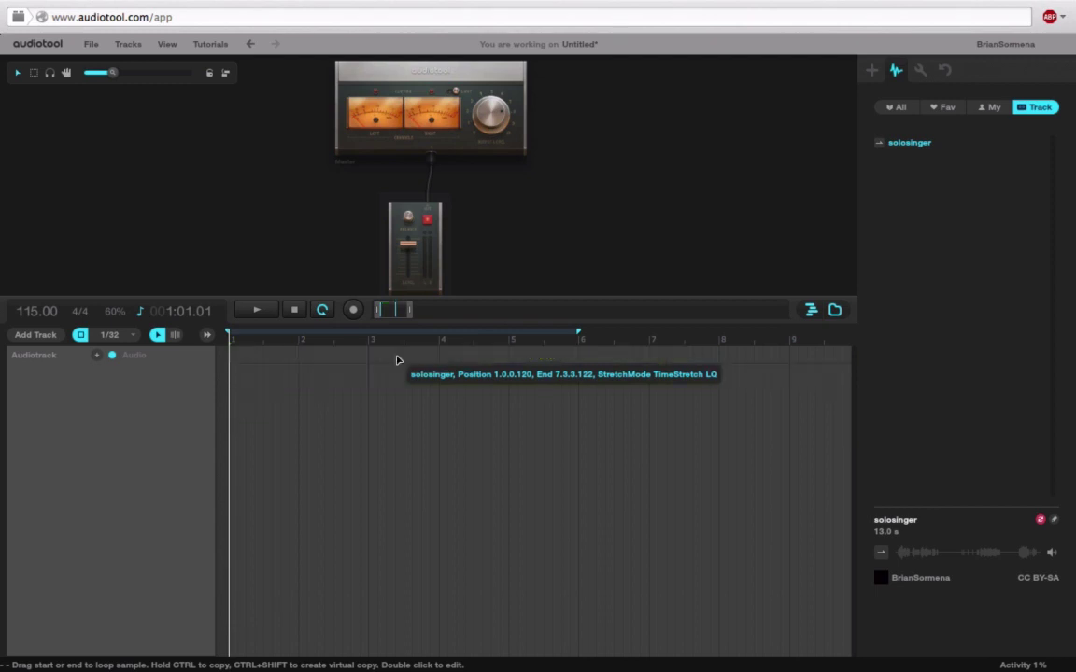
double_click(39, 312)
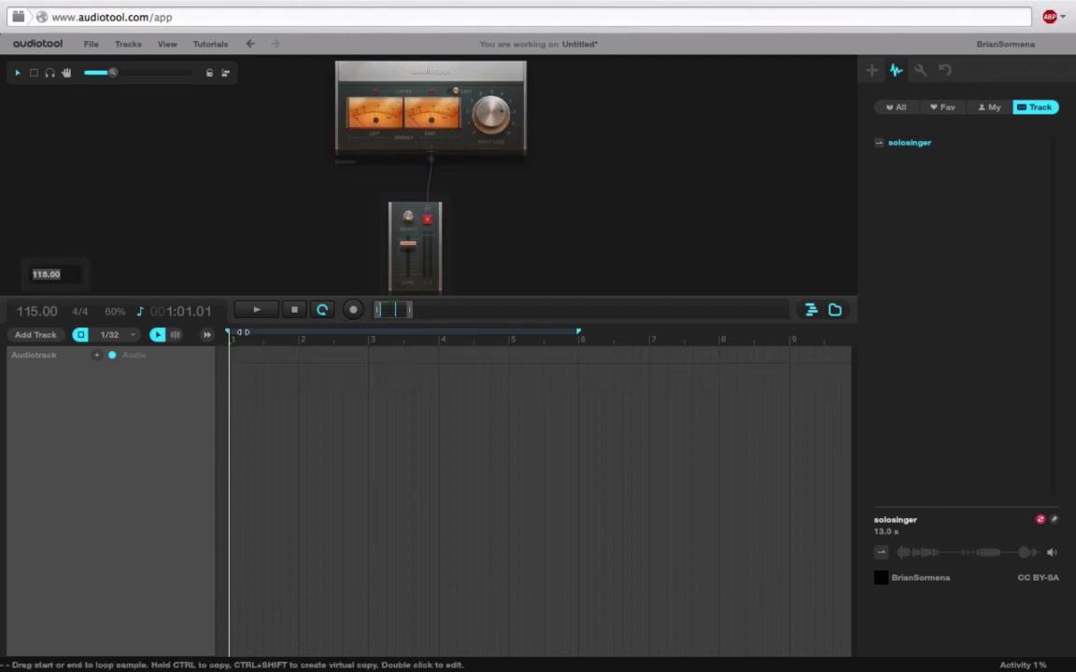
key("Return")
type("121")
key("Return")
left_click_drag(887, 155, 240, 353)
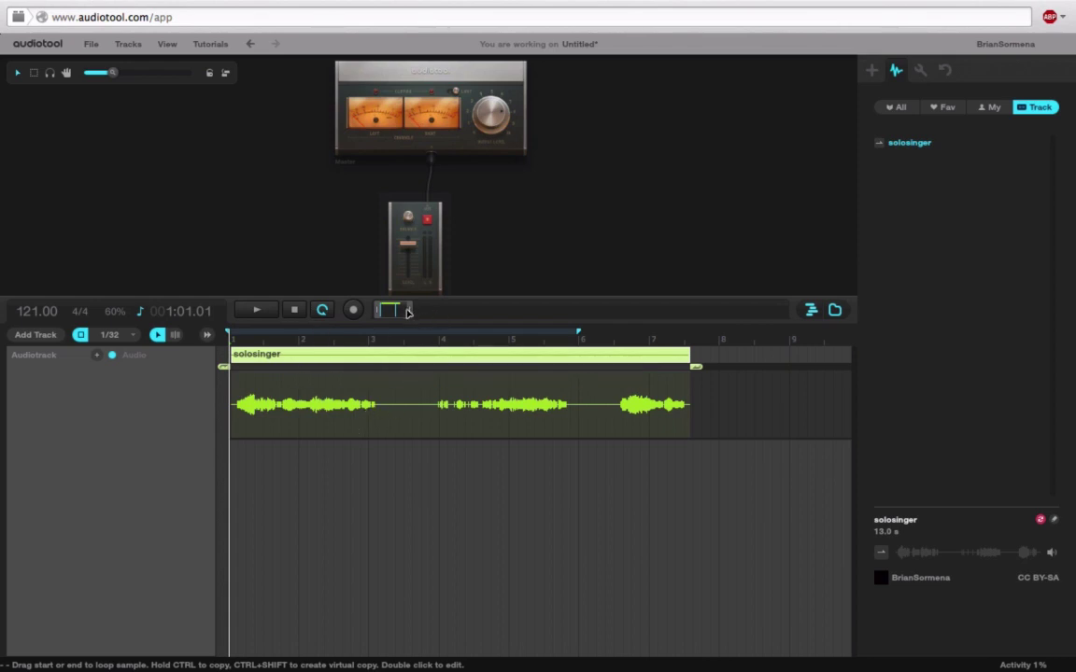
Trim the clip's silent start, move it to bar 1, and pull the loop end to bar 3
left_click_drag(408, 309, 386, 309)
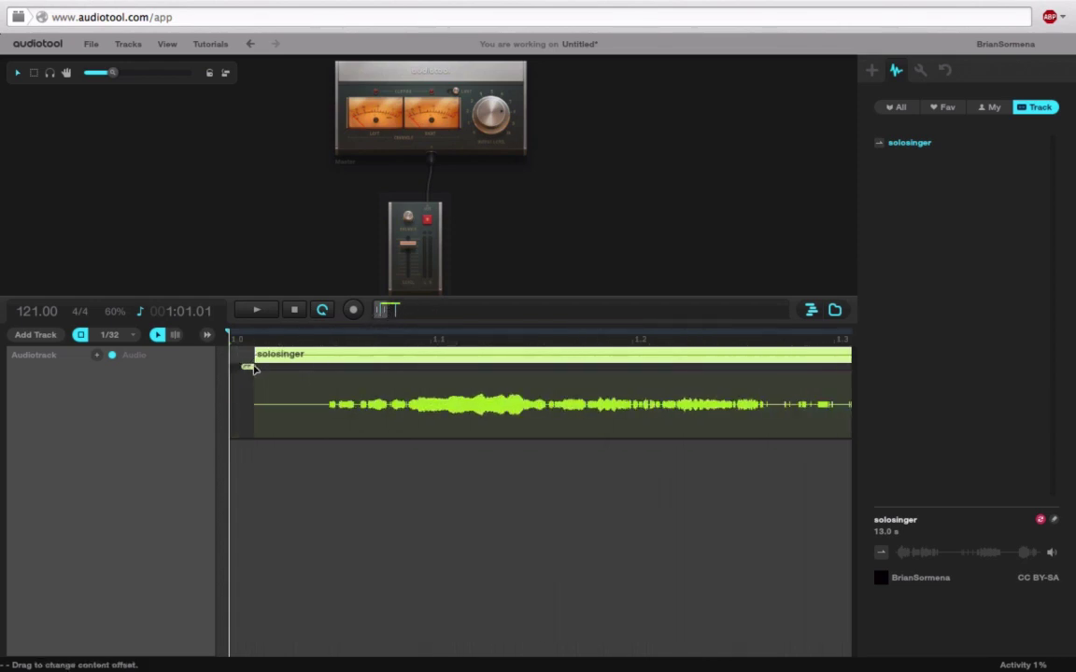
left_click_drag(249, 367, 323, 367)
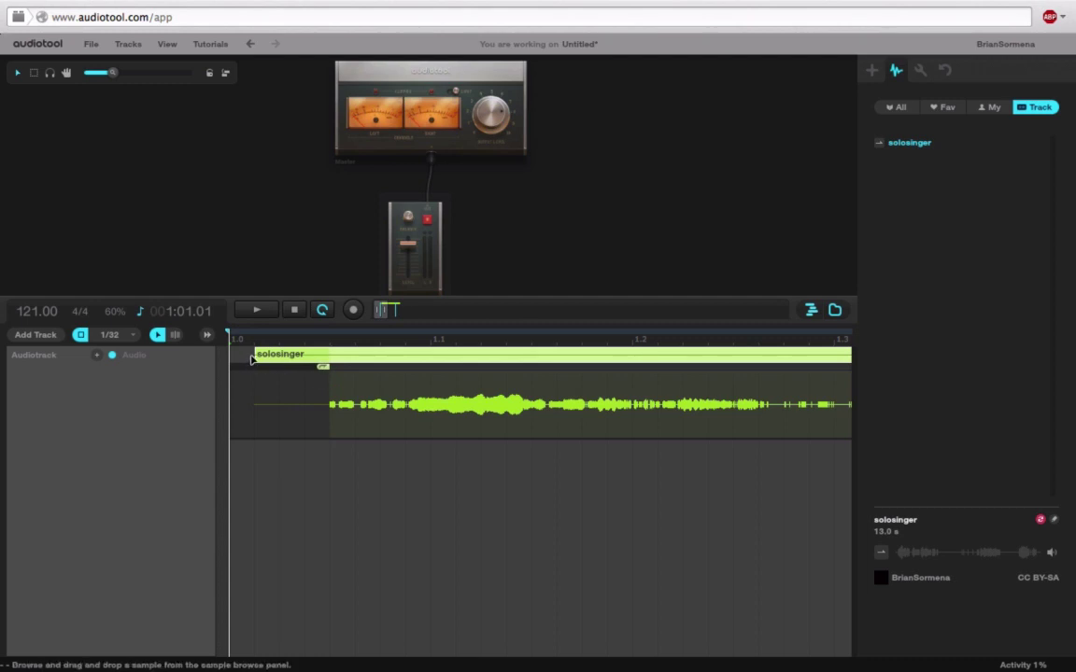
left_click_drag(257, 355, 329, 357)
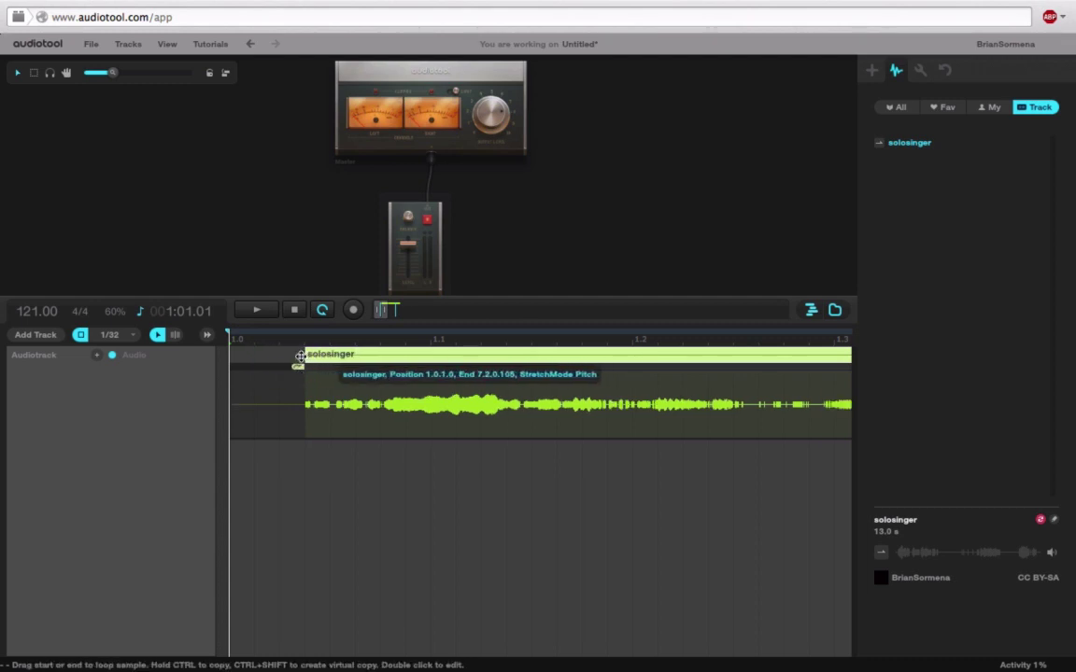
left_click_drag(296, 356, 246, 356)
scroll(280, 374, "down", 3)
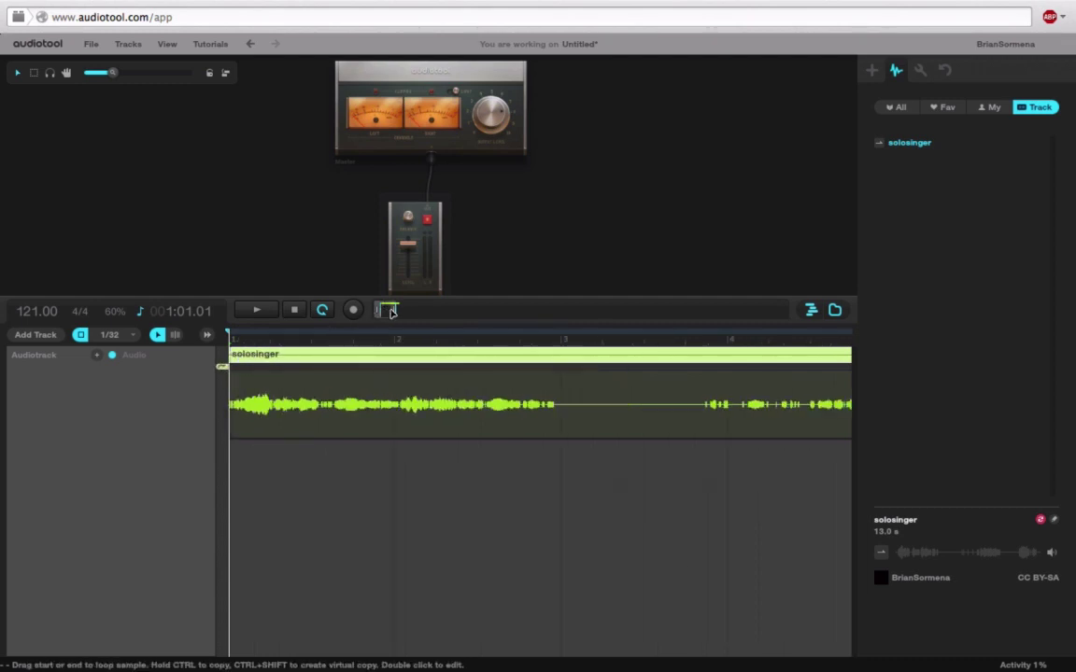
left_click_drag(391, 312, 413, 312)
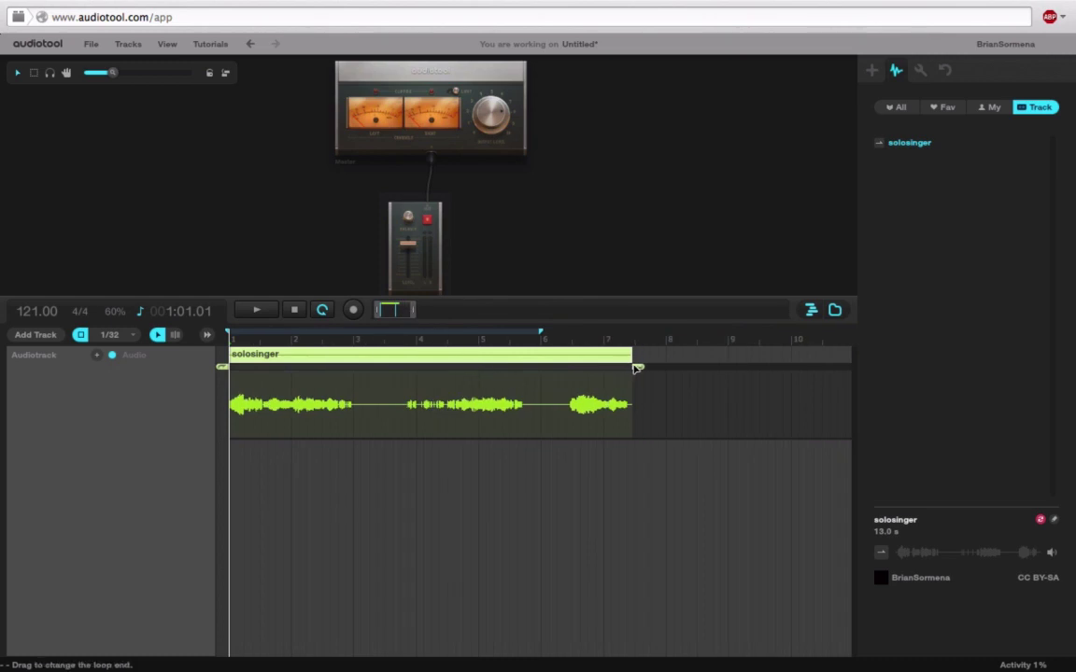
left_click_drag(631, 369, 355, 397)
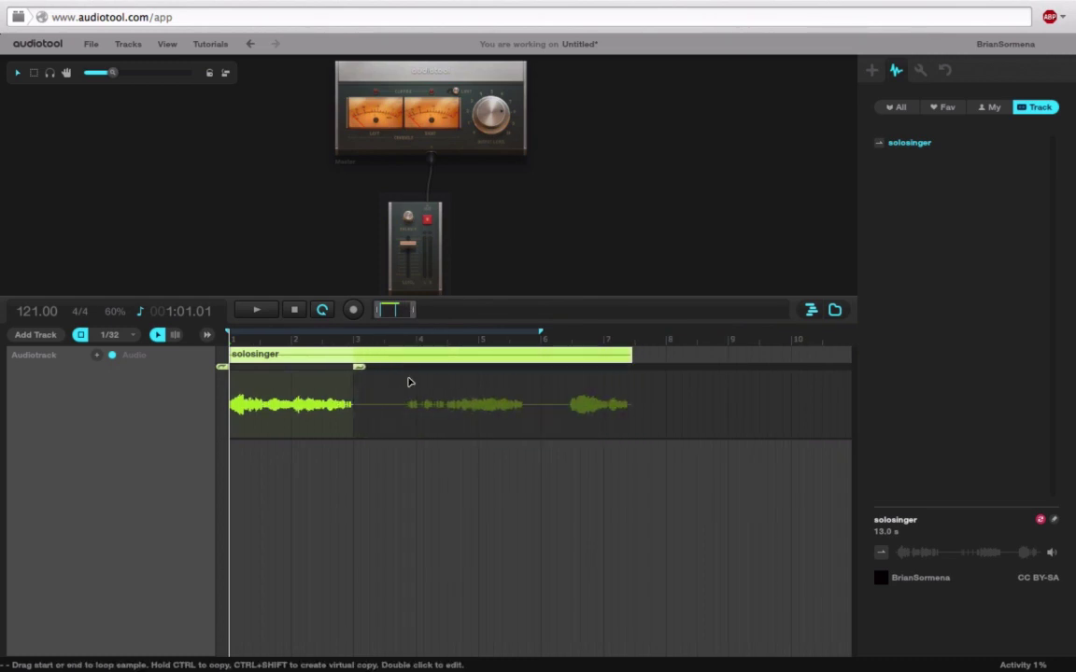
left_click(271, 311)
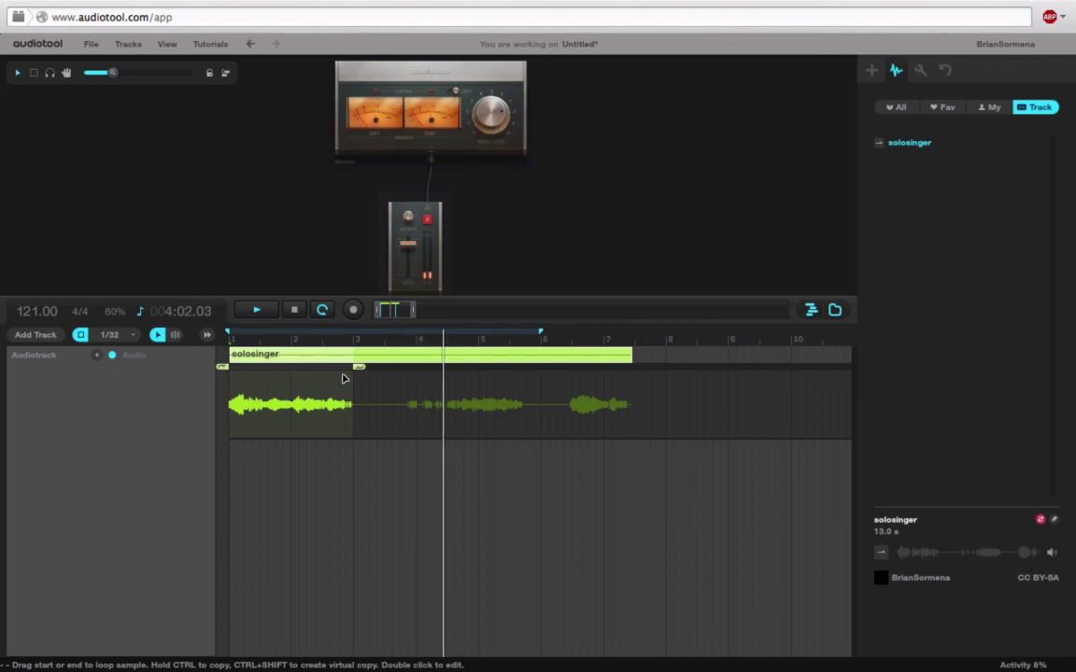
left_click(294, 311)
type("60.5")
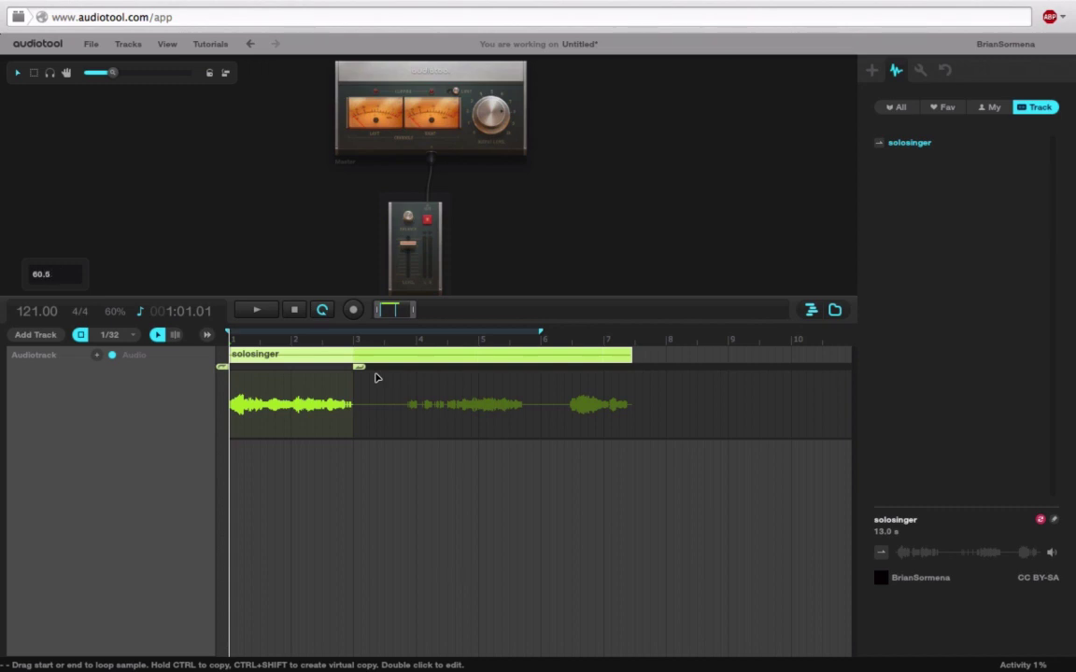
key("Return")
left_click(262, 314)
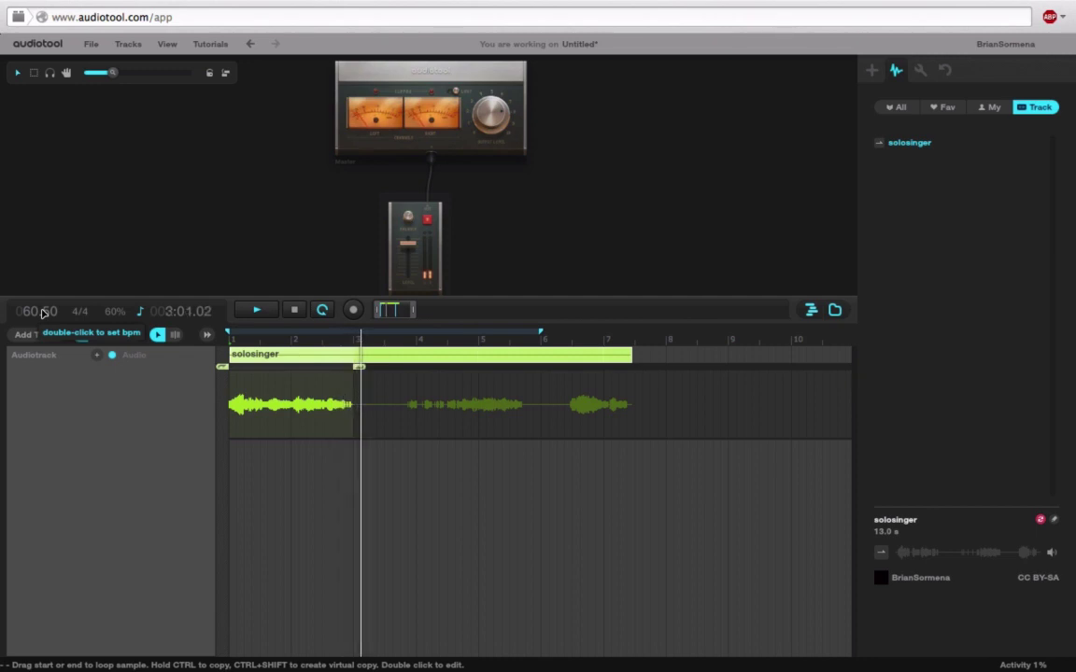
key("space")
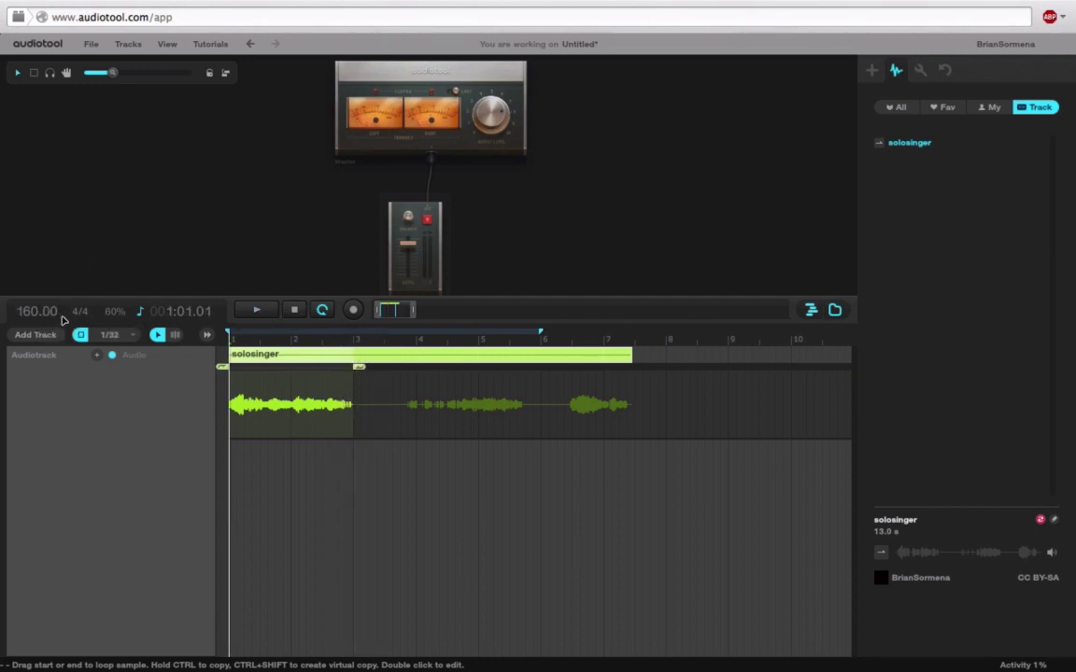
key("space")
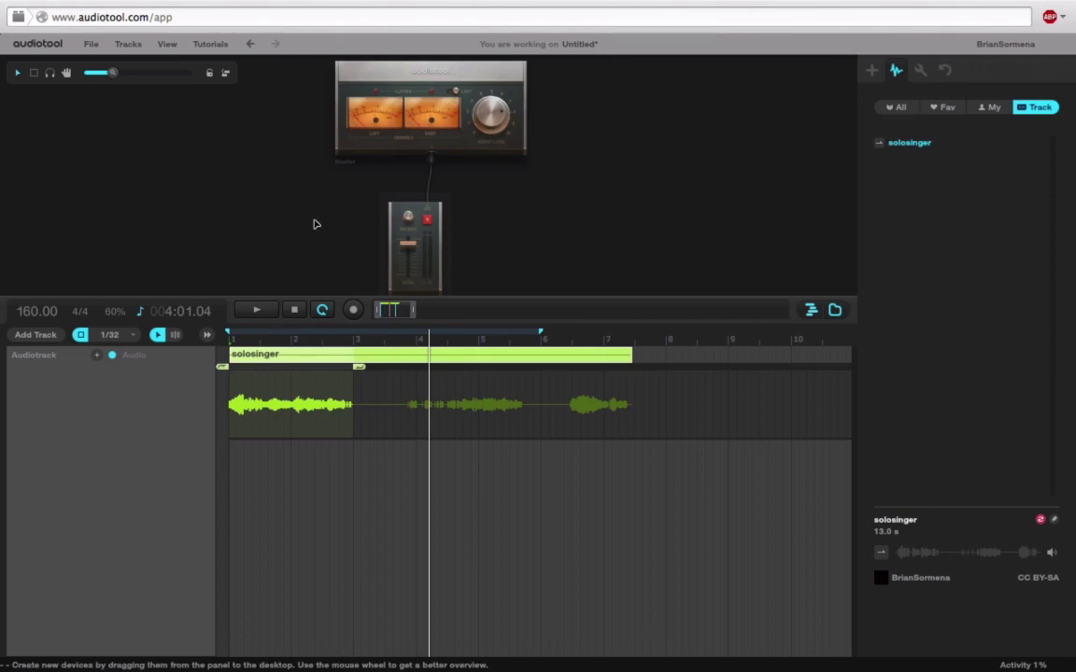
Set the solosinger clip to Time-Stretching mode and replay it from bar 1
right_click(280, 356)
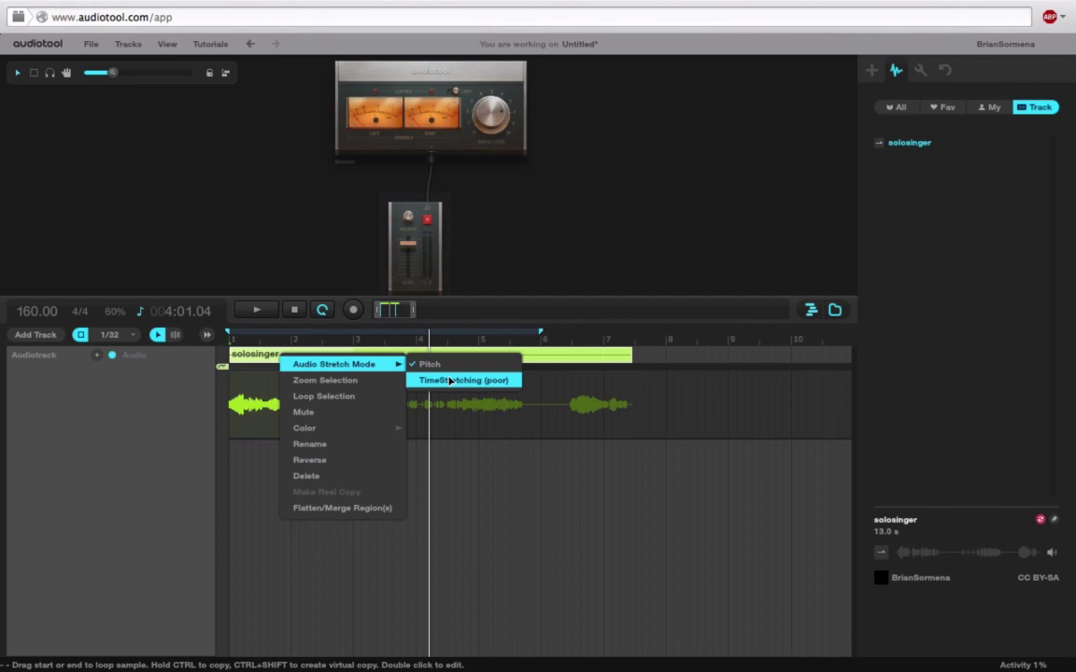
left_click(449, 380)
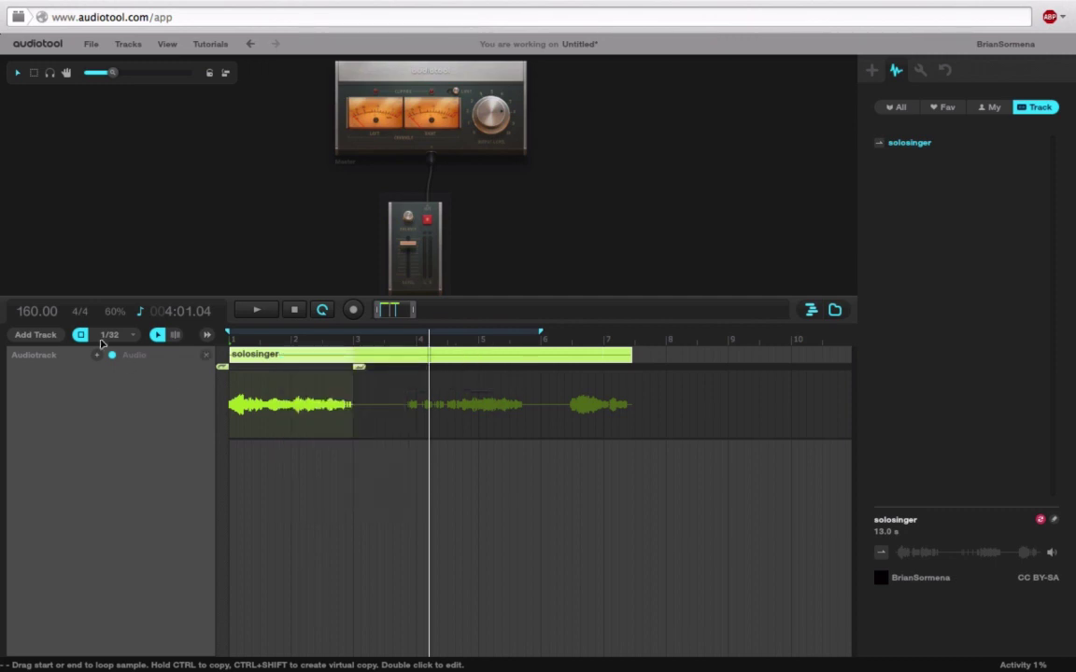
double_click(38, 312)
key("Return")
left_click(259, 314)
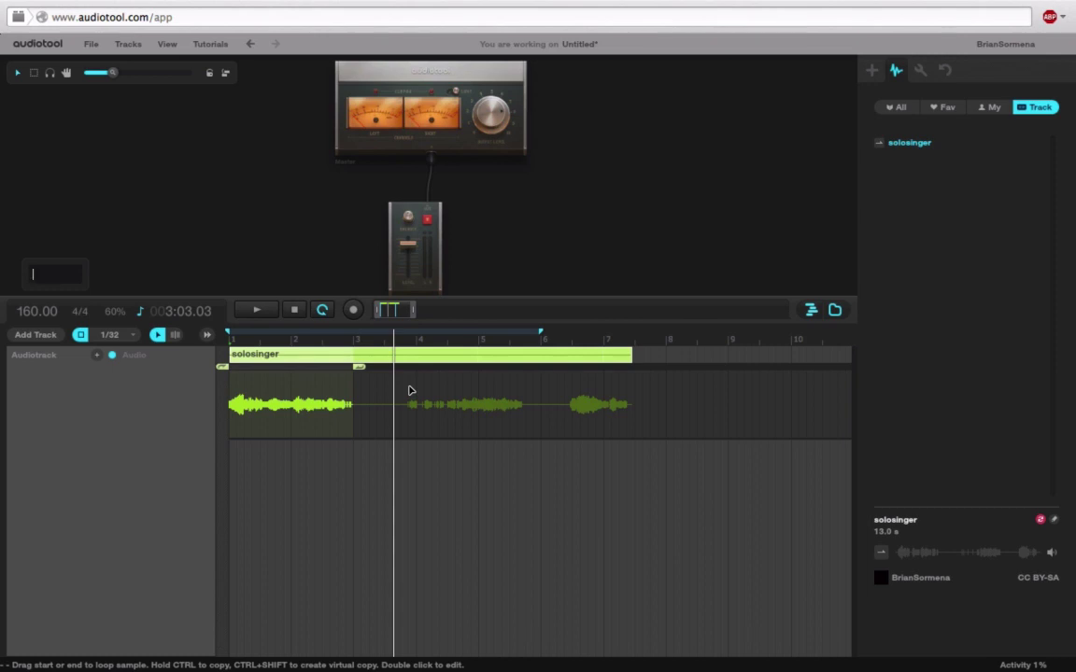
type("40")
Try a 40 BPM tempo, then set the tempo to 100 BPM and play
key("Return")
key("space")
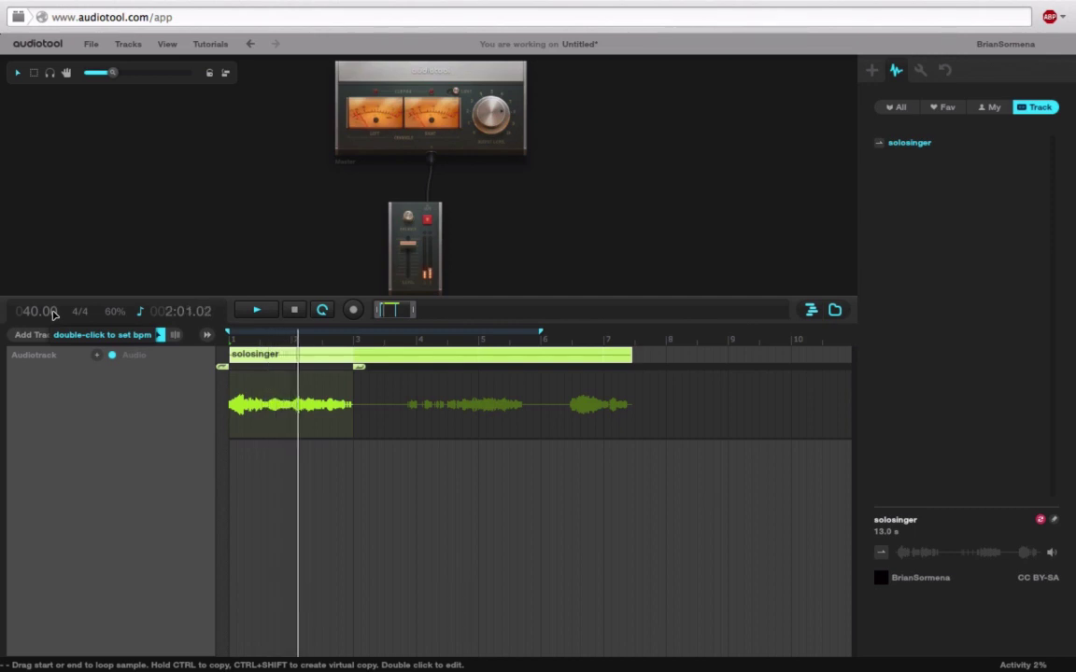
left_click(294, 310)
type("100")
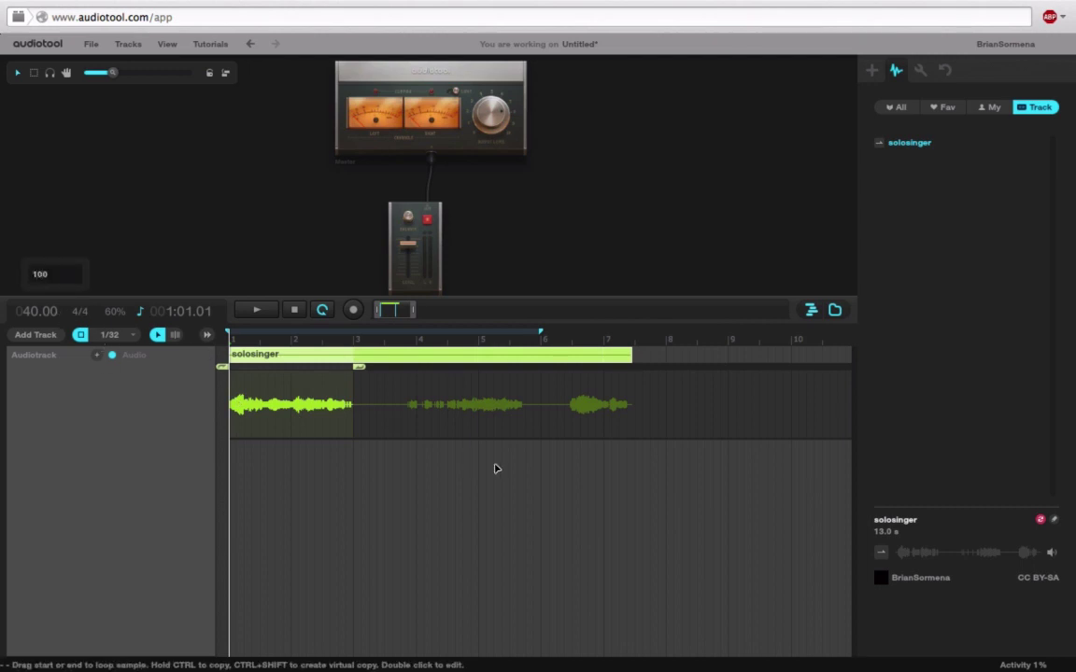
key("Return")
key("space")
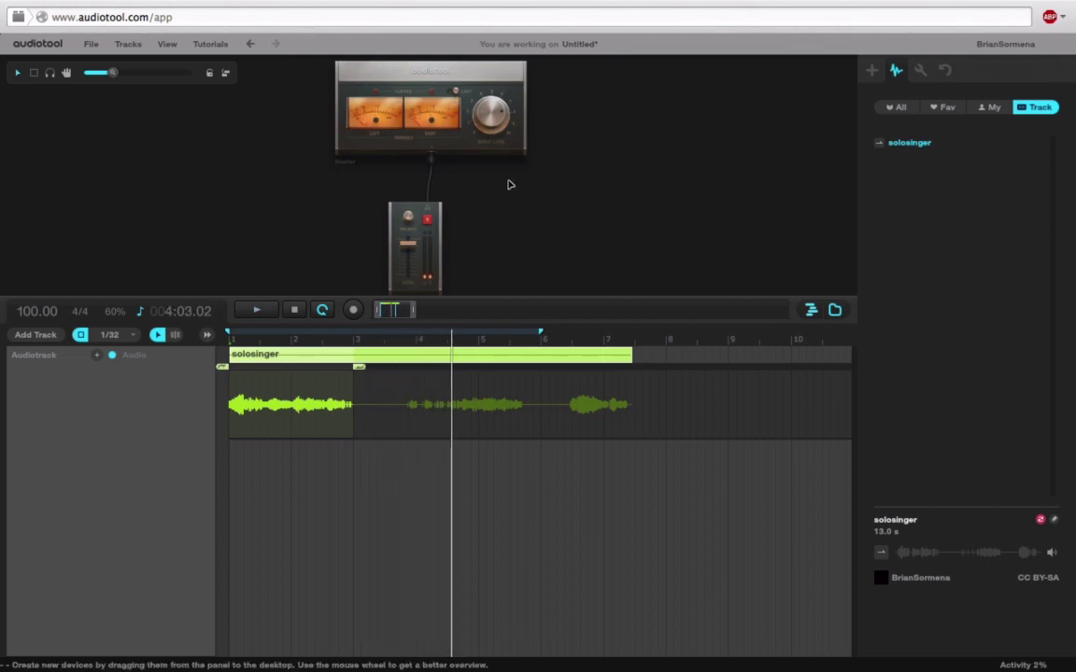
Delete the Audiotrack-to-Master cable and move the Audiotrack to the left
left_click_drag(504, 295, 505, 505)
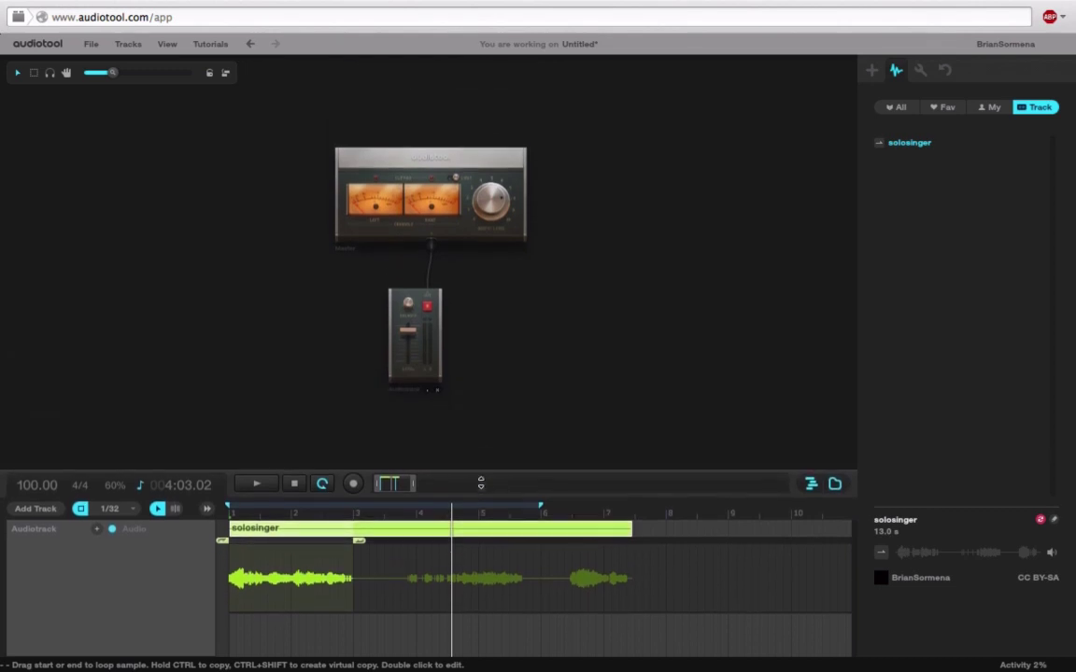
left_click(871, 71)
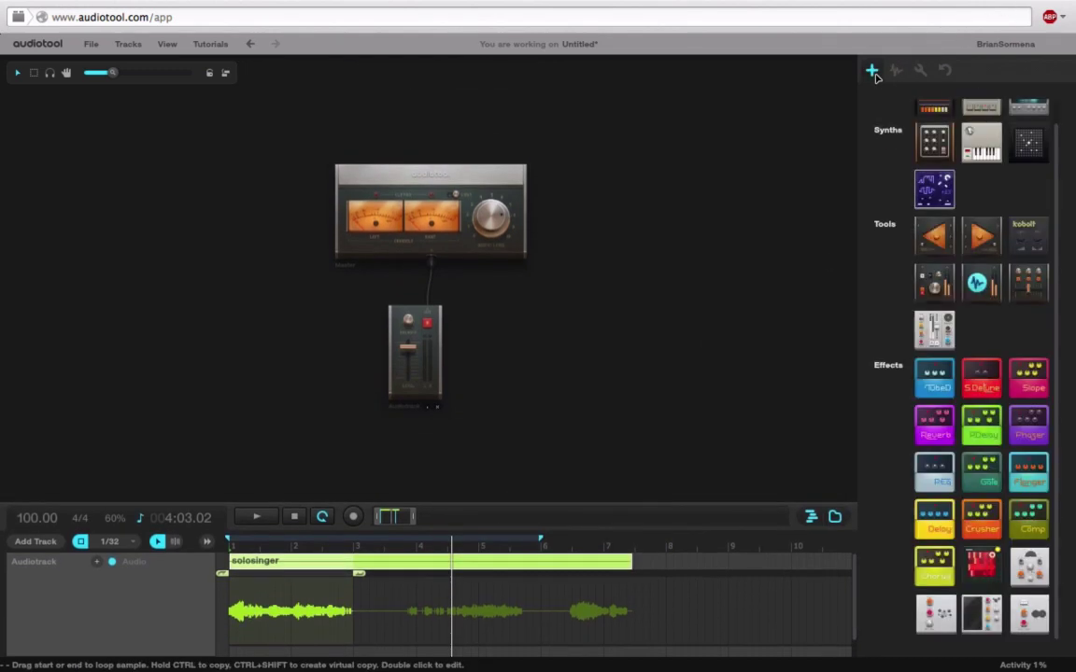
left_click(429, 279)
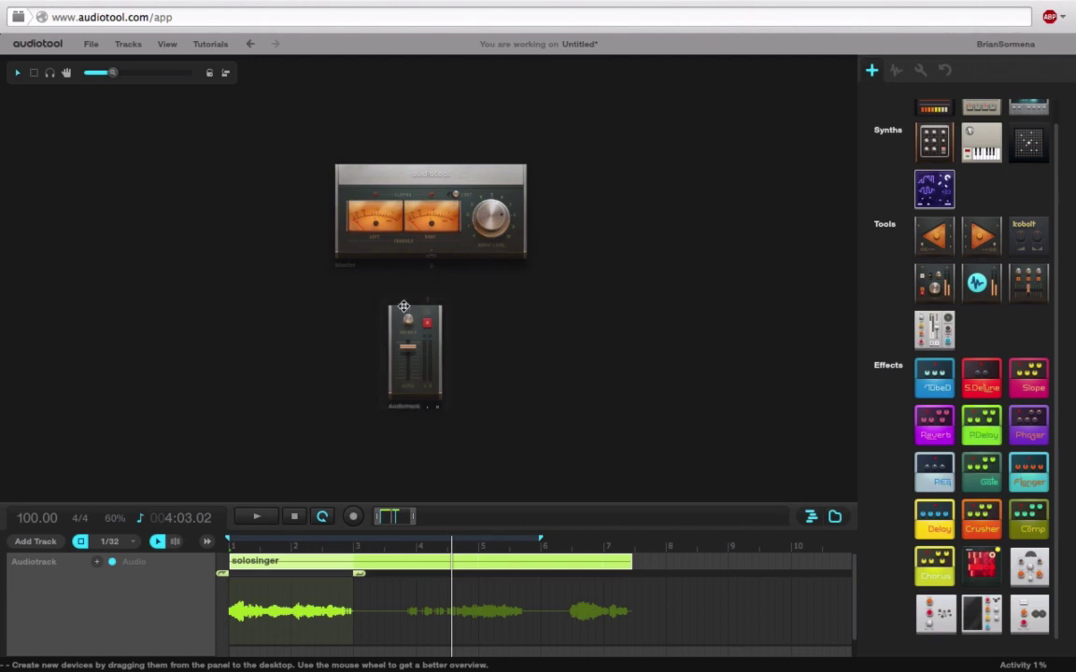
left_click_drag(406, 308, 281, 306)
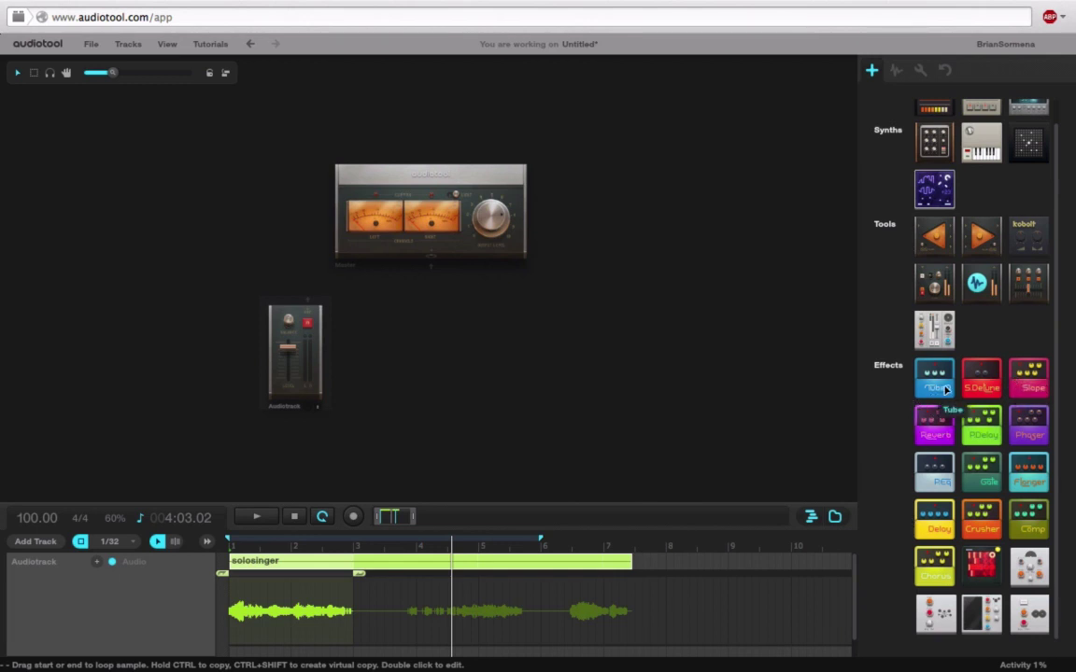
Add a Tube pedal to the desktop and open its wiki page
left_click_drag(947, 385, 420, 336)
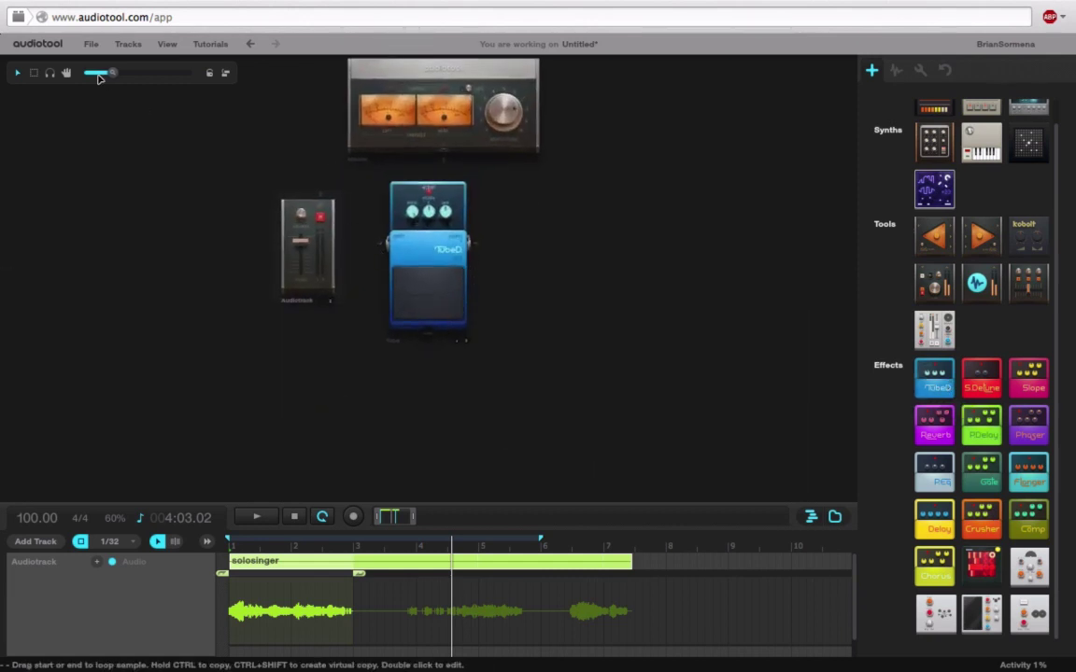
left_click_drag(112, 73, 130, 79)
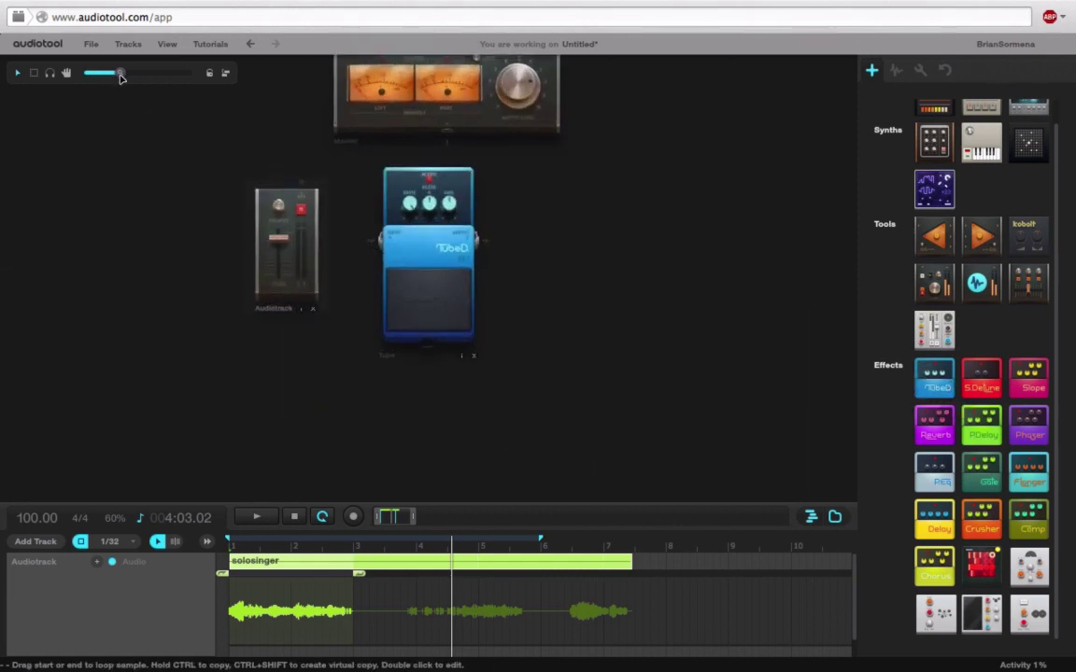
left_click(457, 309)
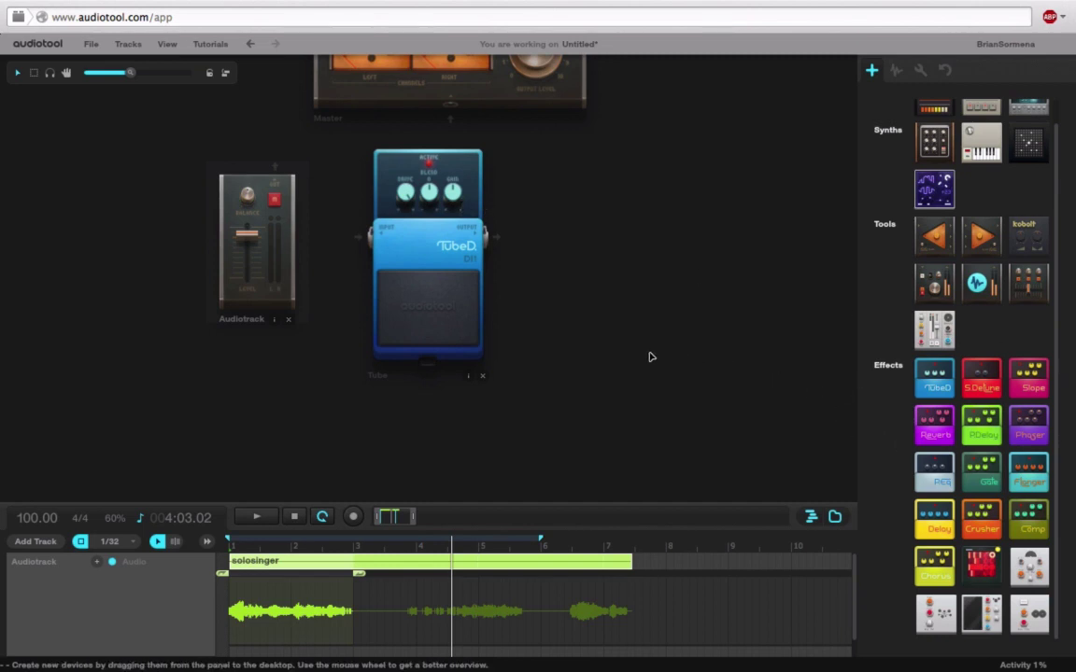
left_click(469, 376)
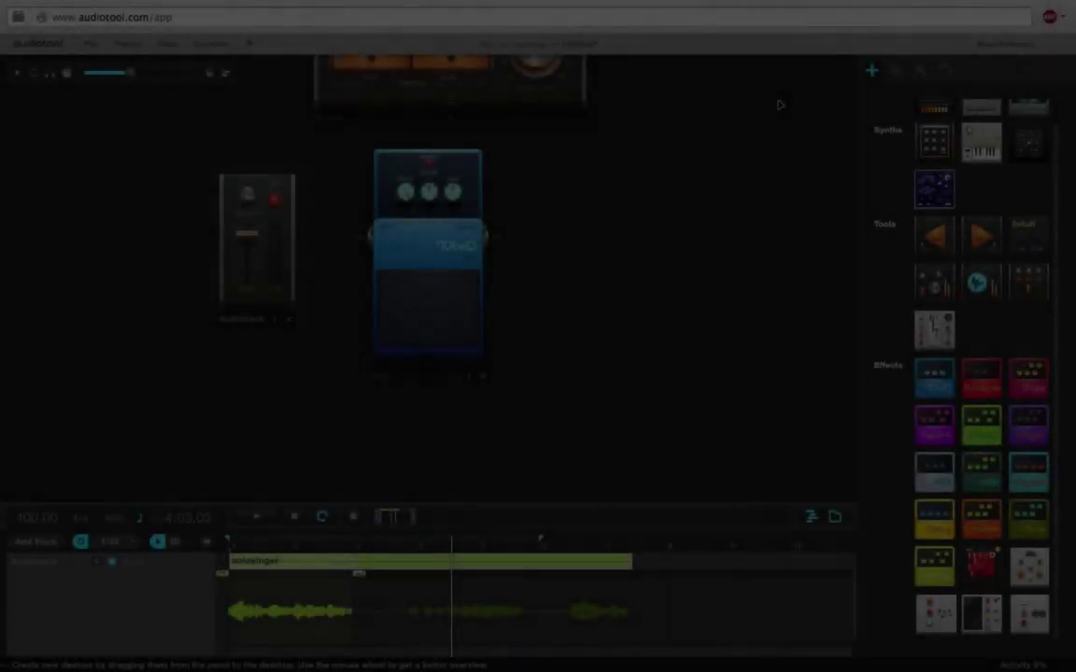
Cable the Audiotrack output into the Tube input, then pull the Tube cables out again
left_click_drag(780, 105, 769, 185)
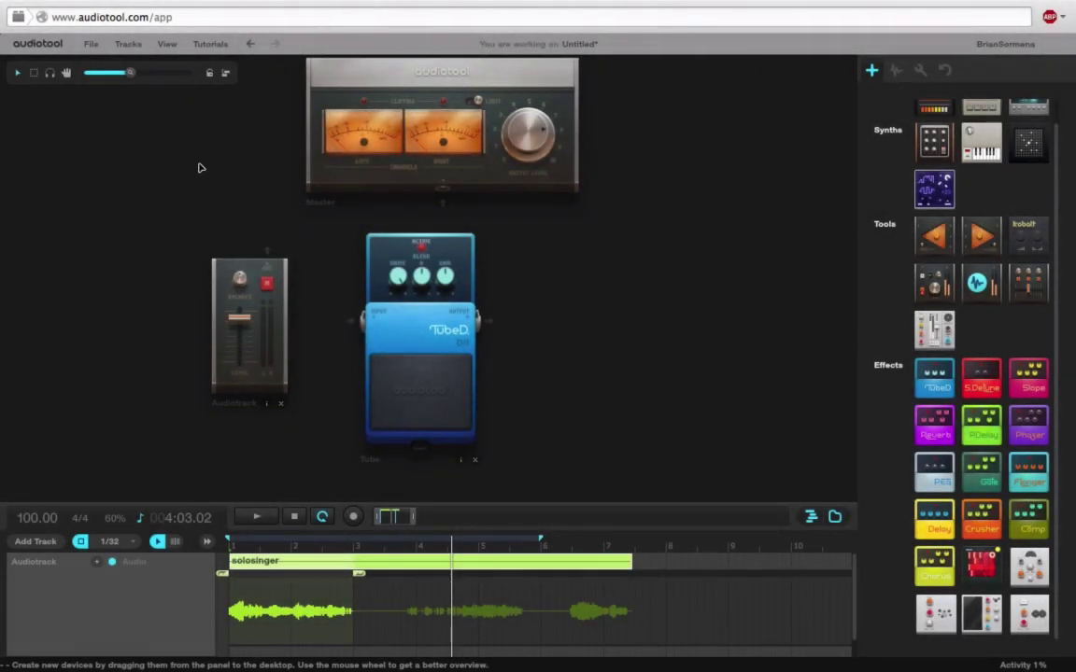
left_click_drag(270, 251, 358, 323)
left_click_drag(479, 320, 614, 310)
mouse_move(347, 327)
left_mouse_down()
mouse_move(312, 324)
mouse_move(283, 257)
left_mouse_up()
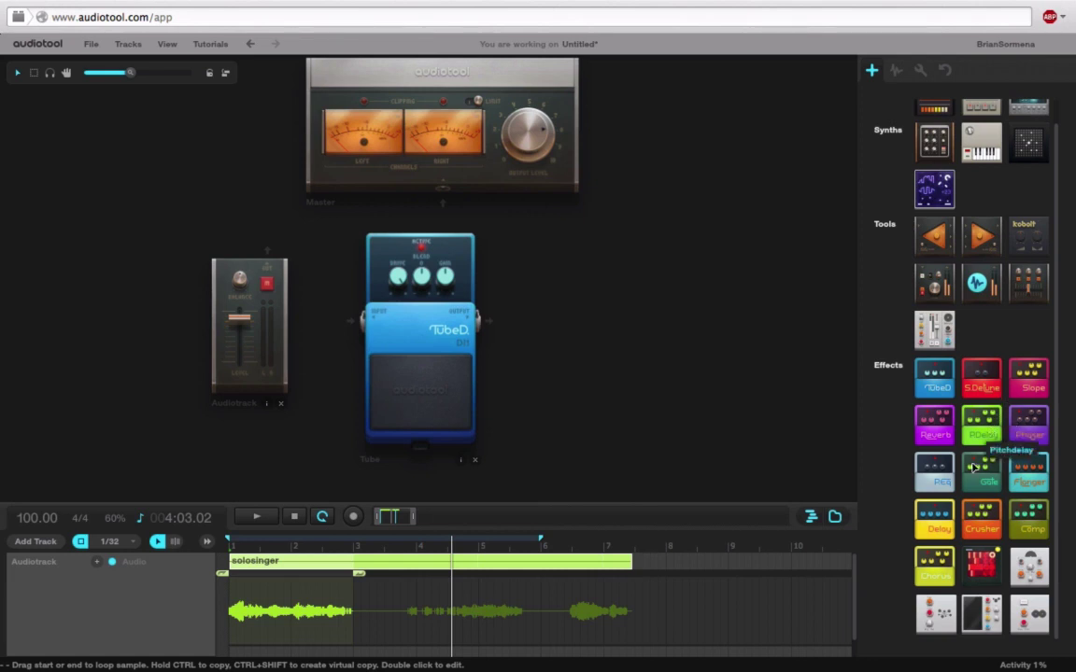
Add Delay, Phaser and SDeline pedals in a row after the Tube
left_click_drag(918, 512, 521, 320)
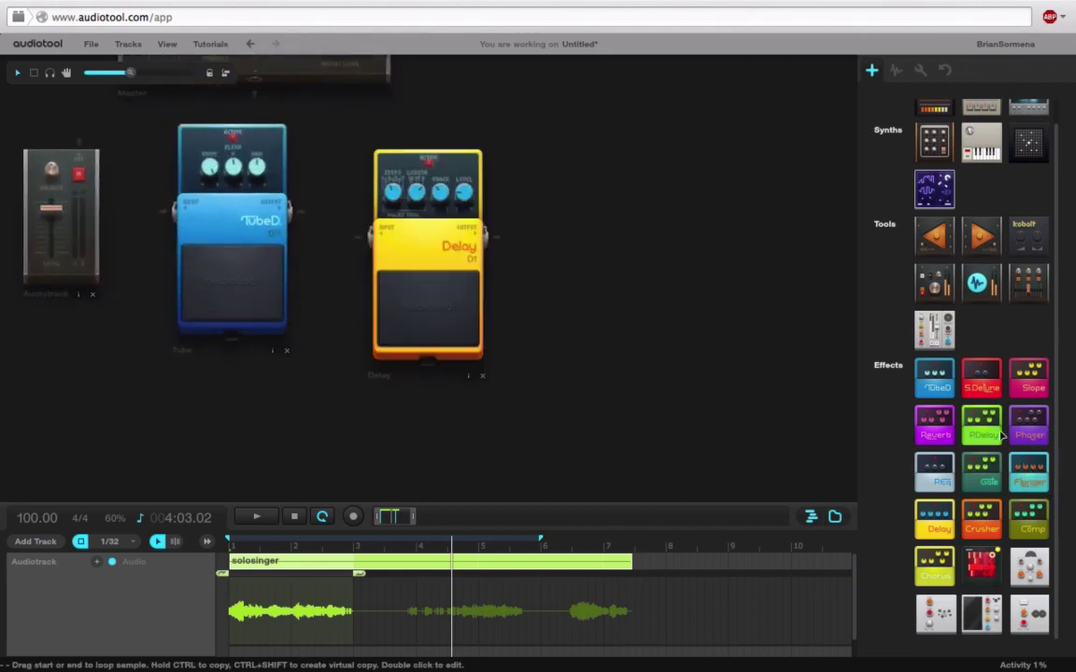
left_click_drag(932, 383, 602, 273)
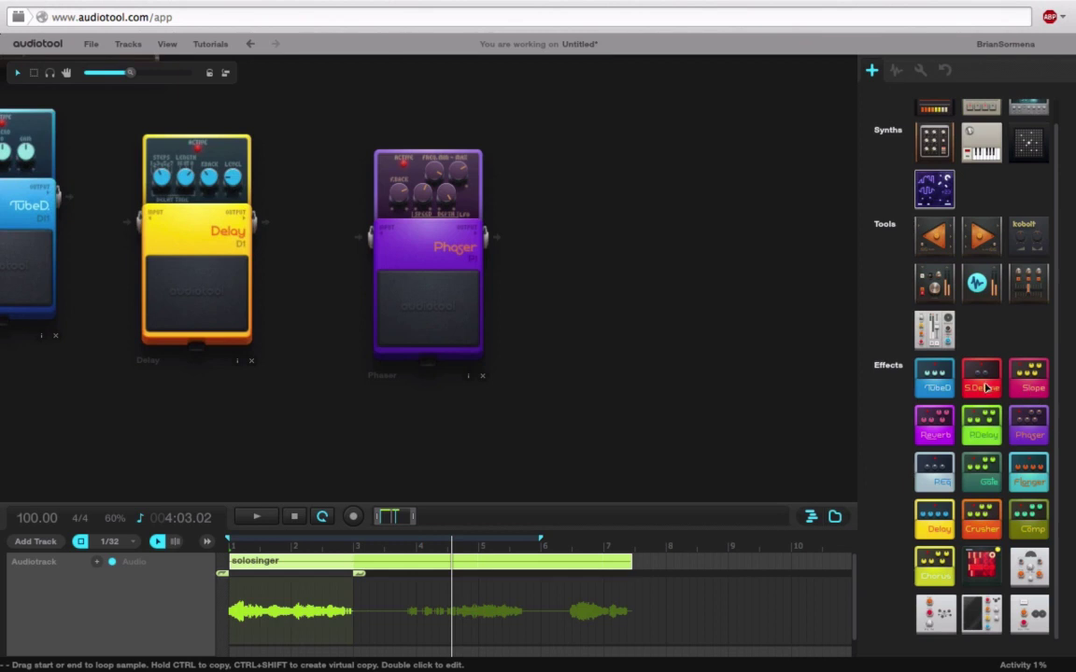
left_click_drag(987, 388, 615, 290)
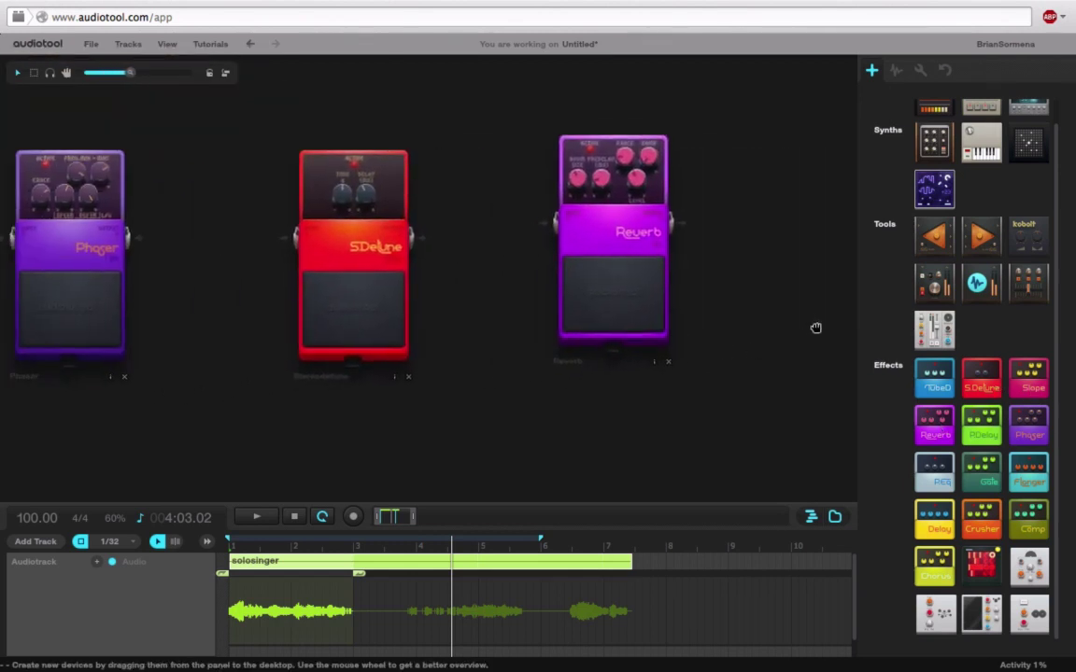
mouse_move(131, 73)
left_mouse_down()
mouse_move(90, 74)
mouse_move(101, 73)
left_mouse_up()
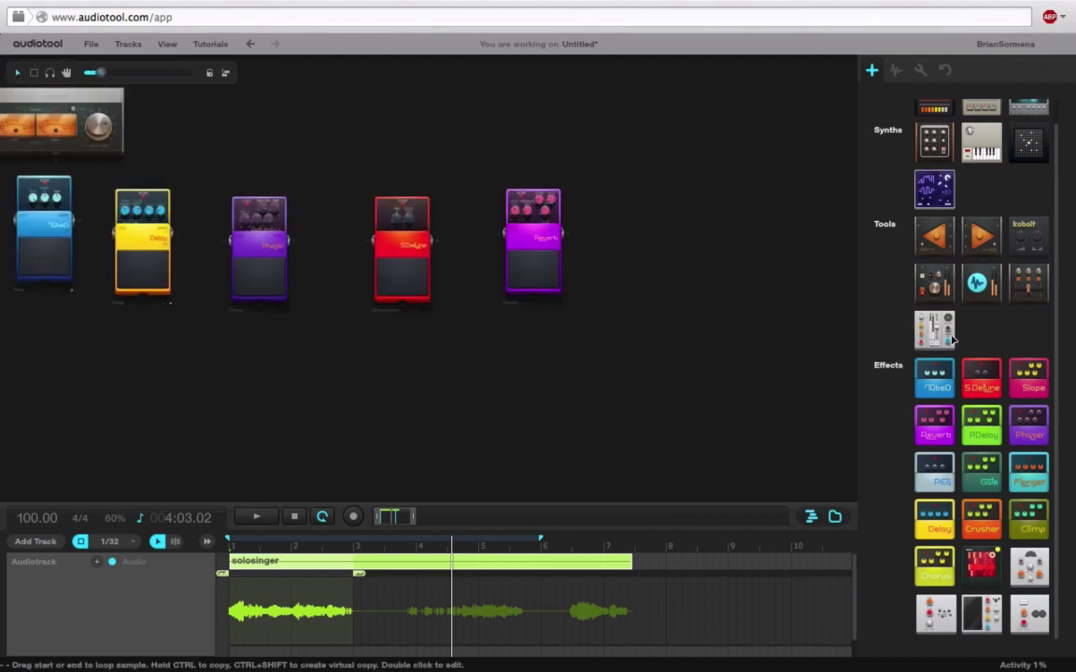
Add two Slope pedals to the row and cable the Tube output into the Delay
mouse_move(1038, 389)
left_mouse_down()
mouse_move(629, 232)
mouse_move(627, 252)
left_mouse_up()
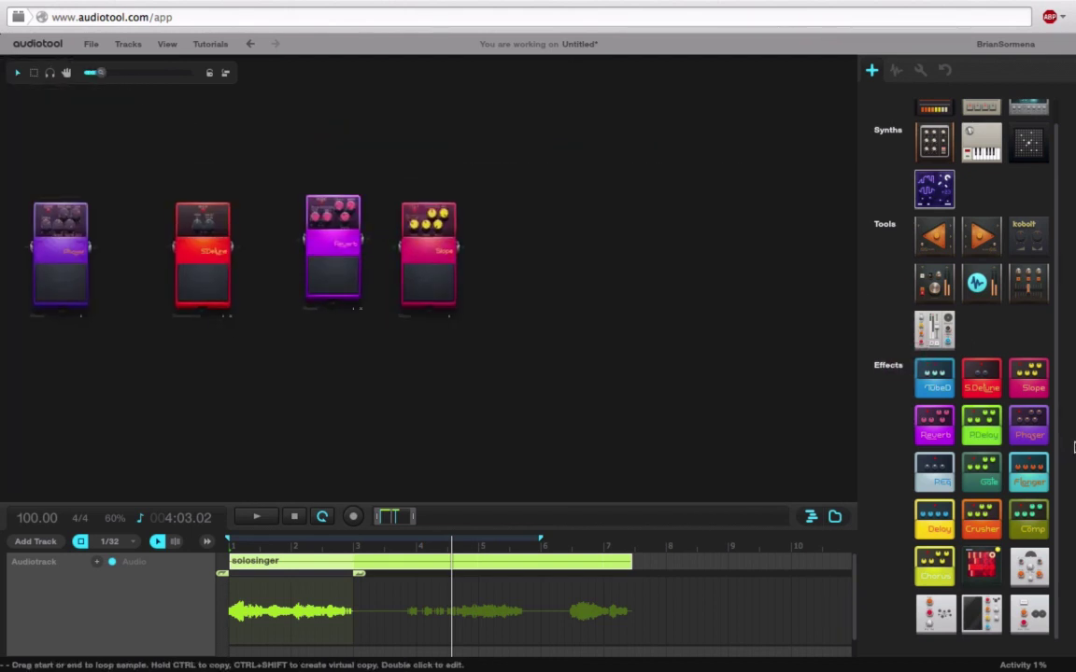
left_click_drag(1028, 379, 548, 258)
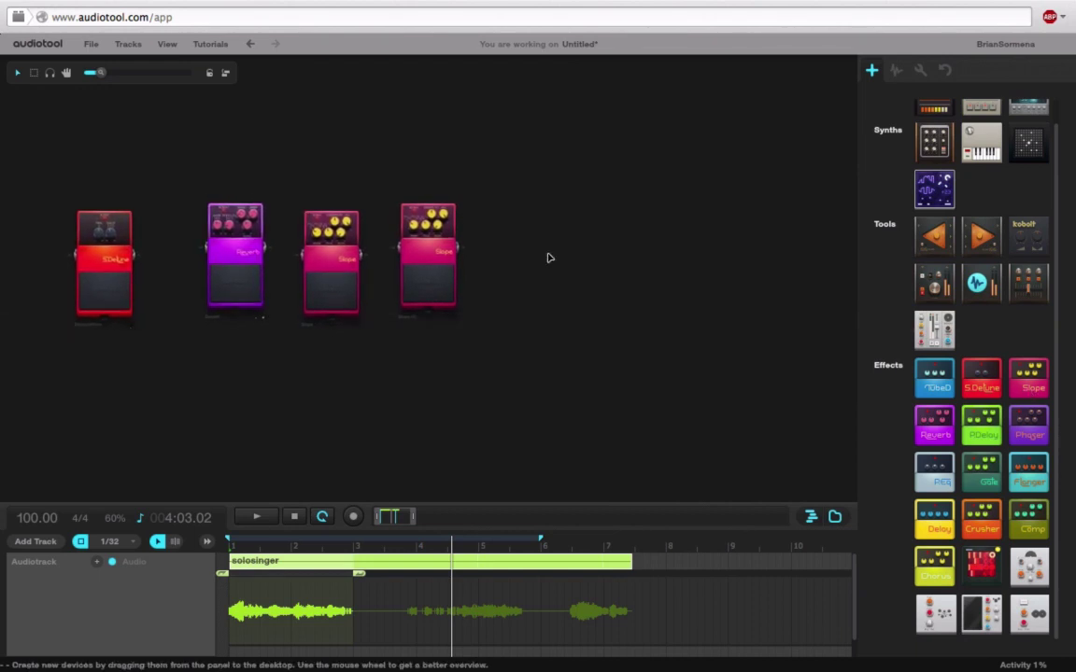
mouse_move(101, 72)
left_mouse_down()
mouse_move(119, 72)
mouse_move(92, 72)
left_mouse_up()
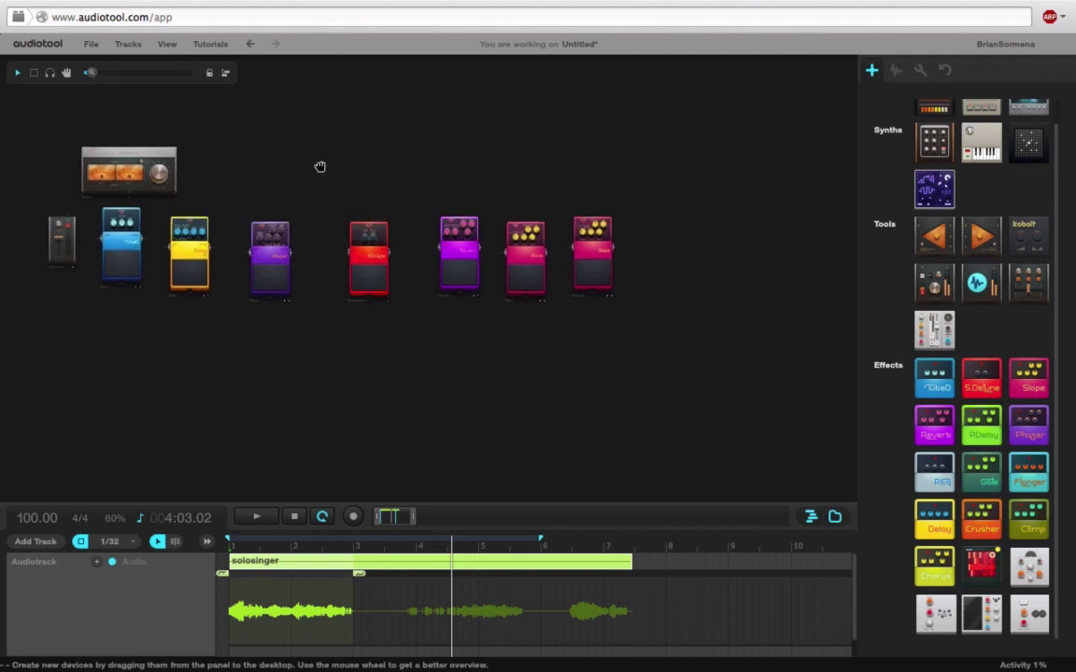
left_click_drag(328, 166, 341, 167)
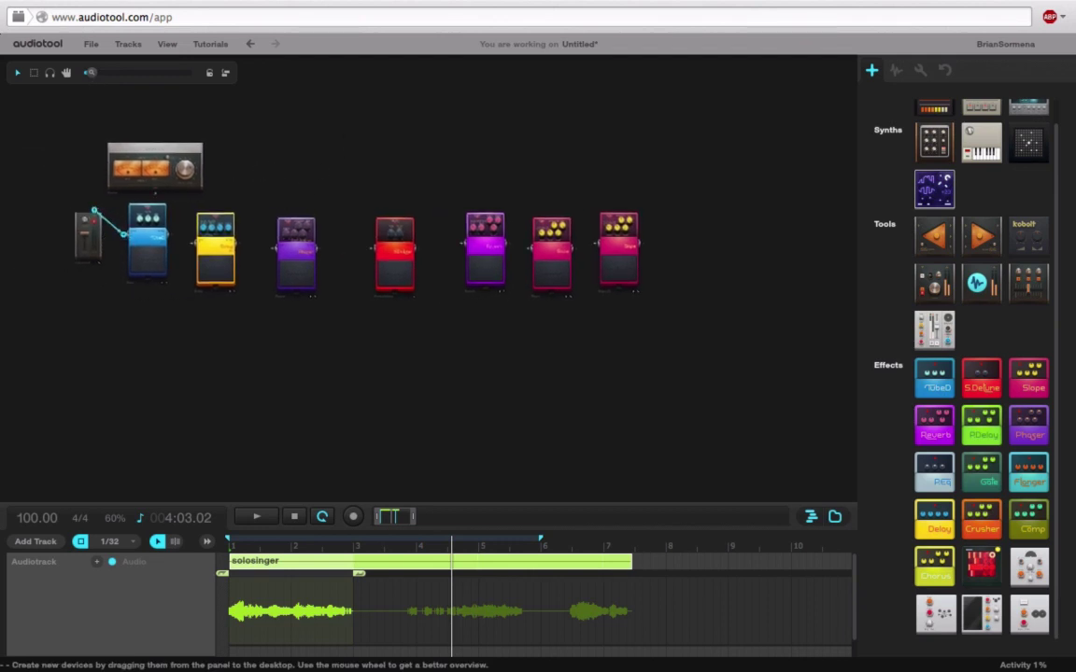
mouse_move(177, 236)
left_mouse_down()
mouse_move(222, 251)
mouse_move(159, 238)
mouse_move(219, 245)
left_mouse_up()
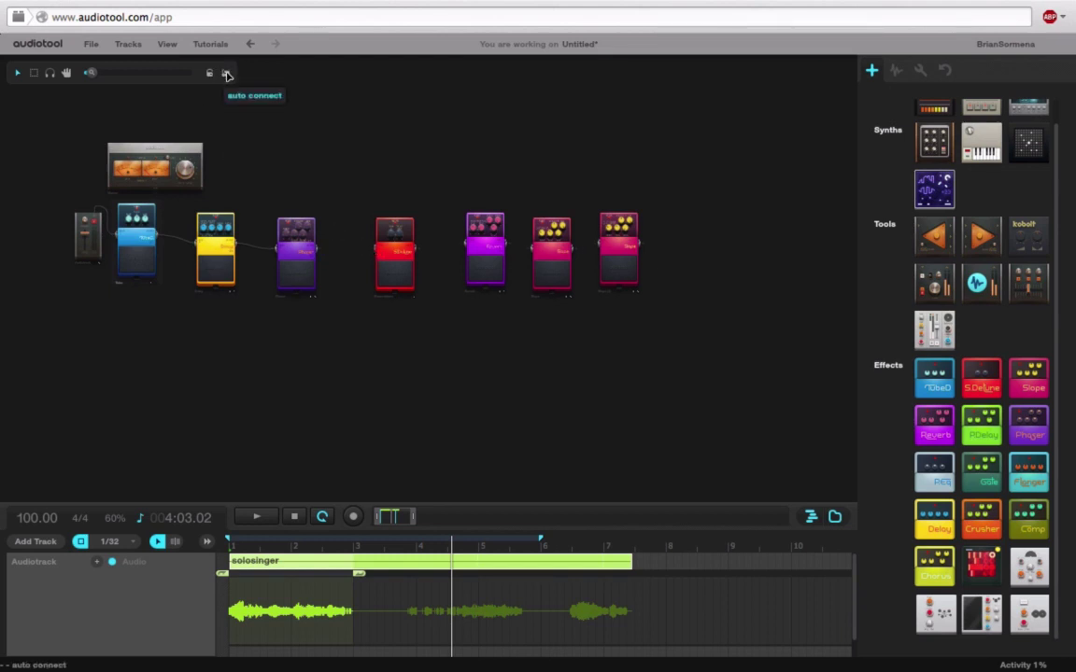
Arrange SDeline, Reverb and both Slopes in a second row, and cable Phaser into SDeline
left_click_drag(397, 244, 122, 329)
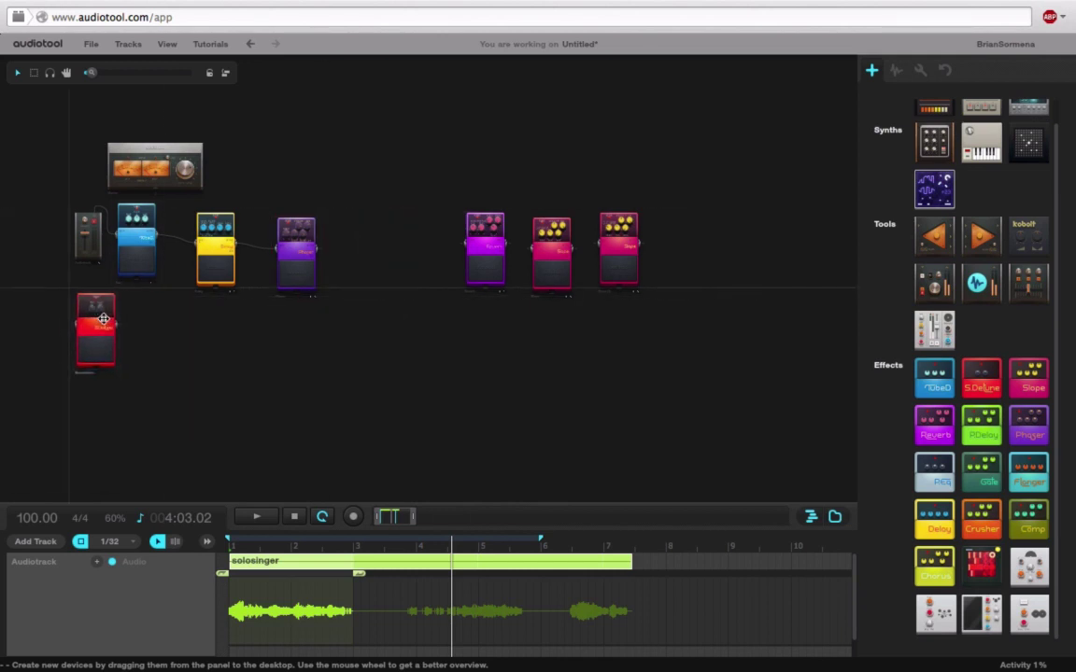
left_click_drag(486, 244, 213, 338)
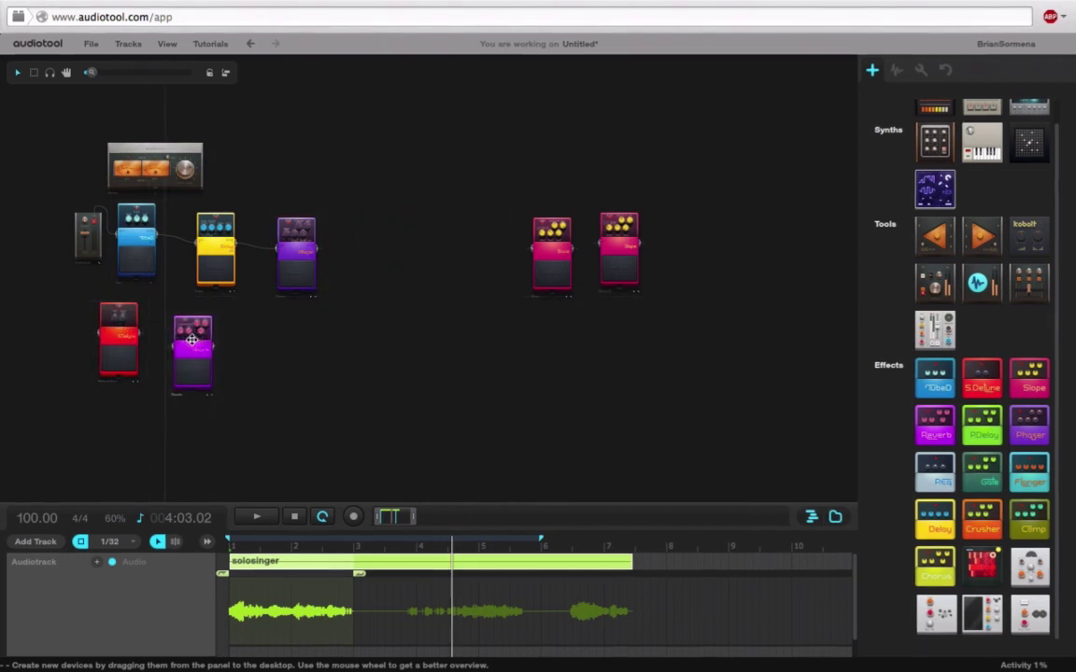
left_click_drag(554, 245, 298, 353)
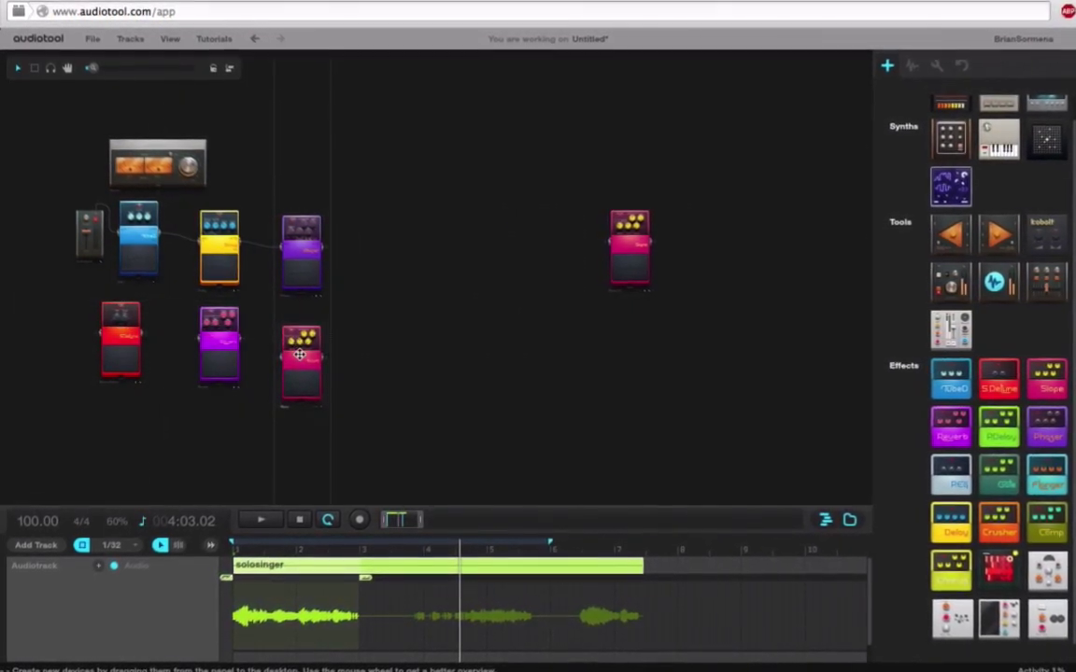
left_click_drag(634, 221, 384, 349)
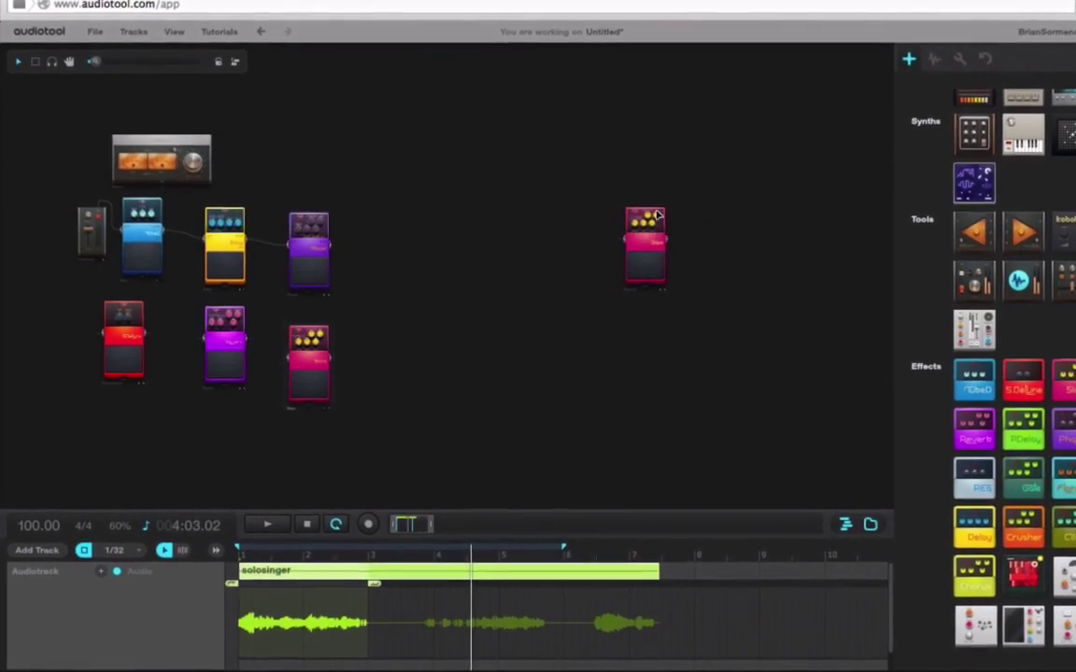
mouse_move(633, 252)
left_mouse_down()
mouse_move(531, 278)
mouse_move(380, 370)
left_mouse_up()
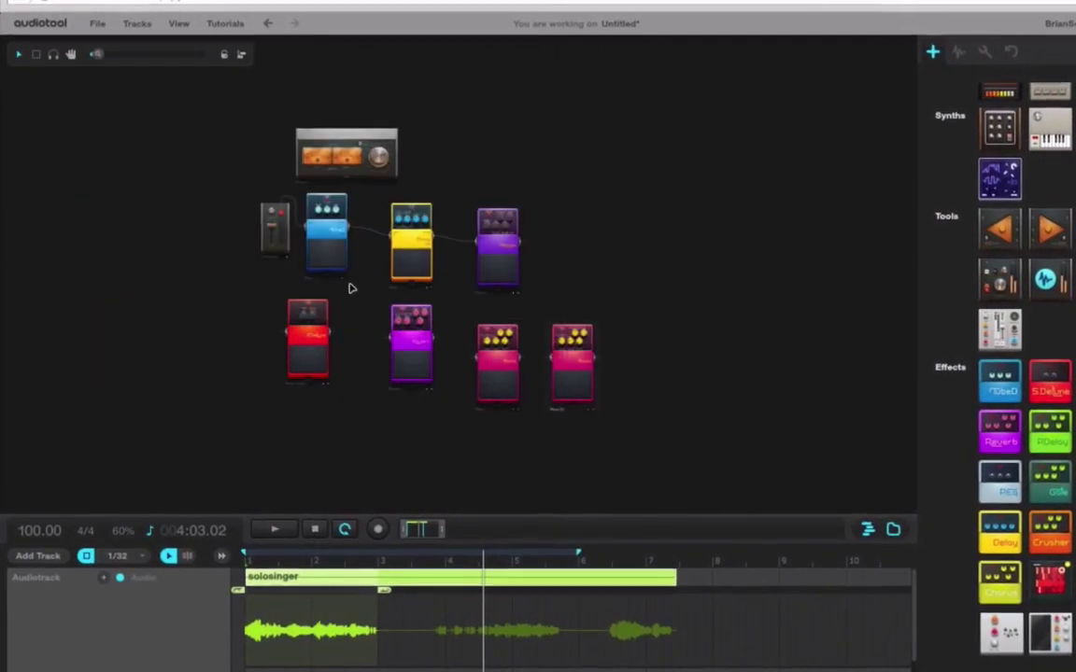
left_click_drag(523, 243, 290, 333)
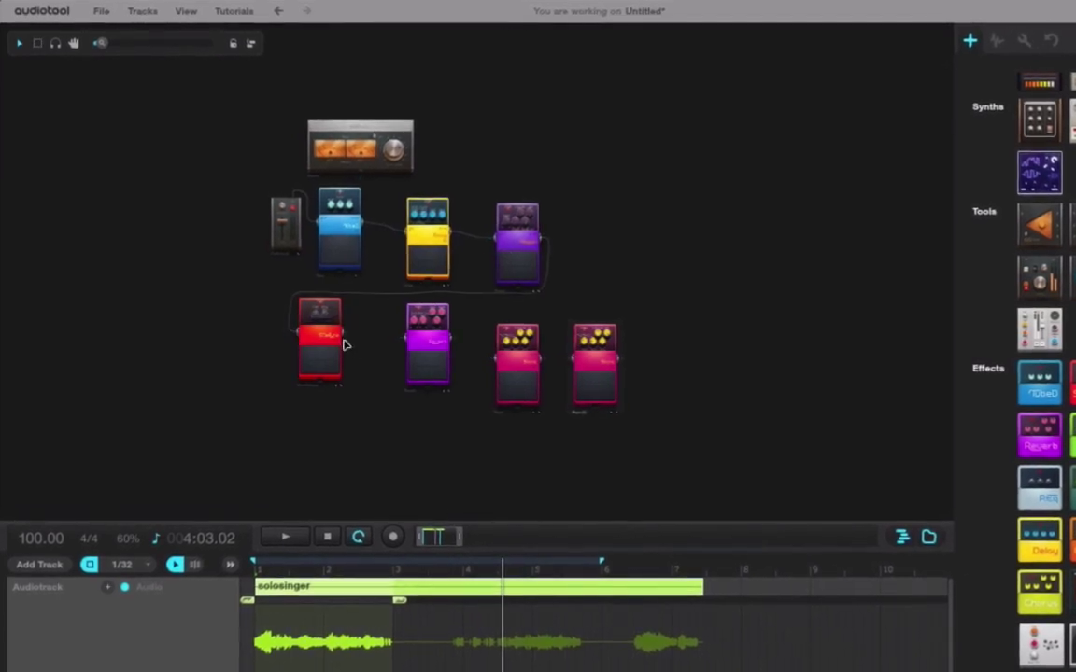
Cable SDeline→Reverb→Slope→Slope, then send the second Slope to the master mixer
left_click_drag(102, 43, 124, 43)
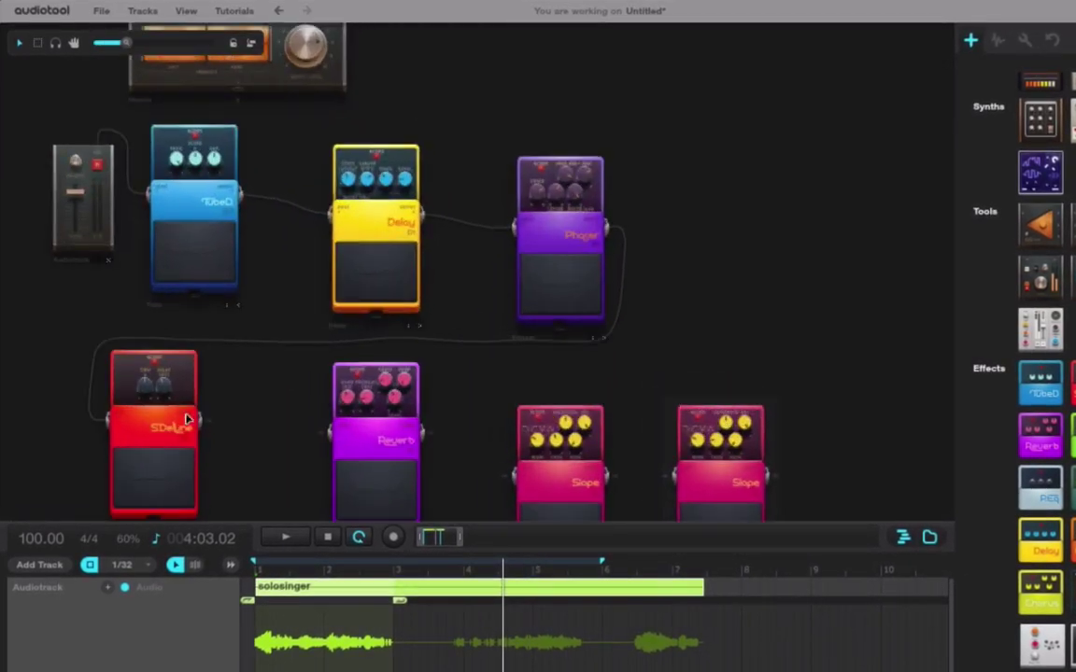
left_click_drag(274, 407, 285, 408)
left_click_drag(281, 523, 281, 667)
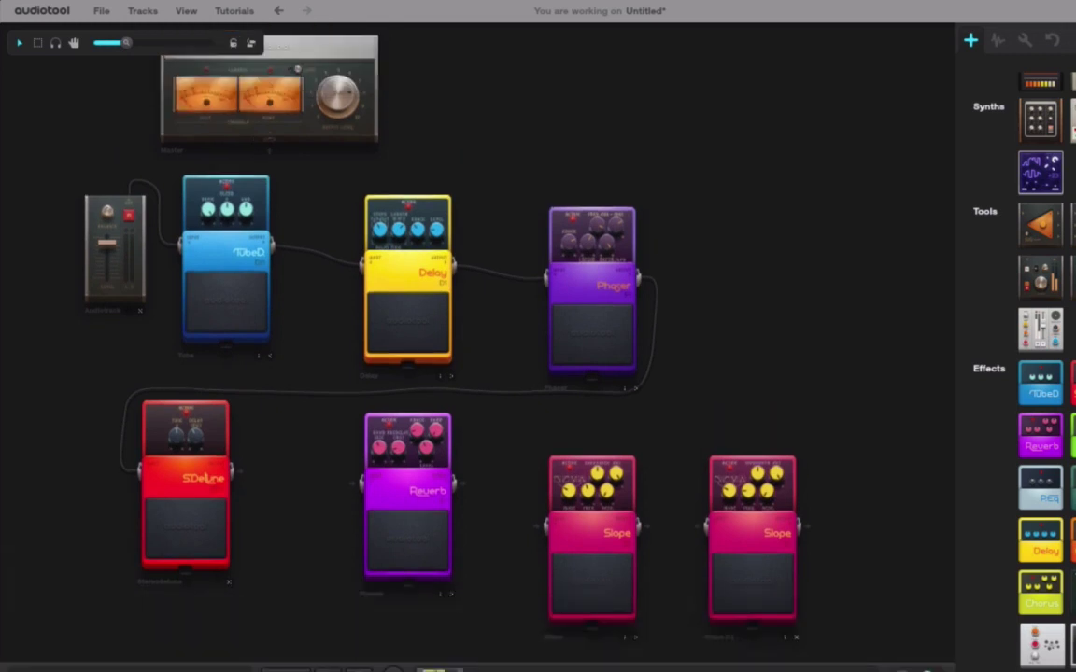
left_click_drag(232, 472, 362, 488)
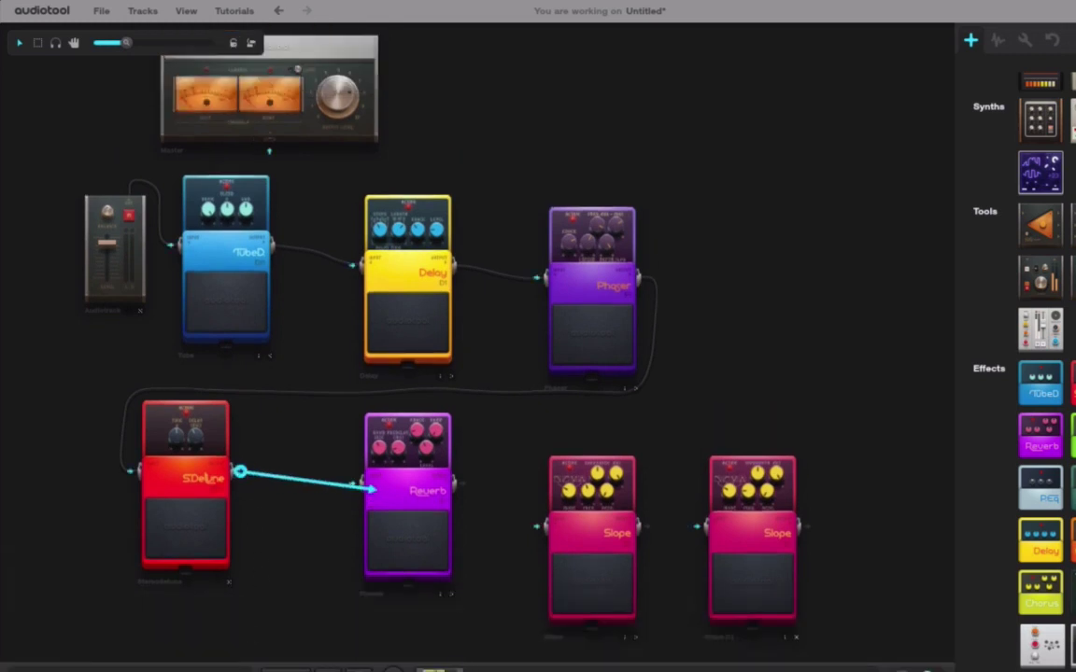
left_click_drag(461, 484, 546, 530)
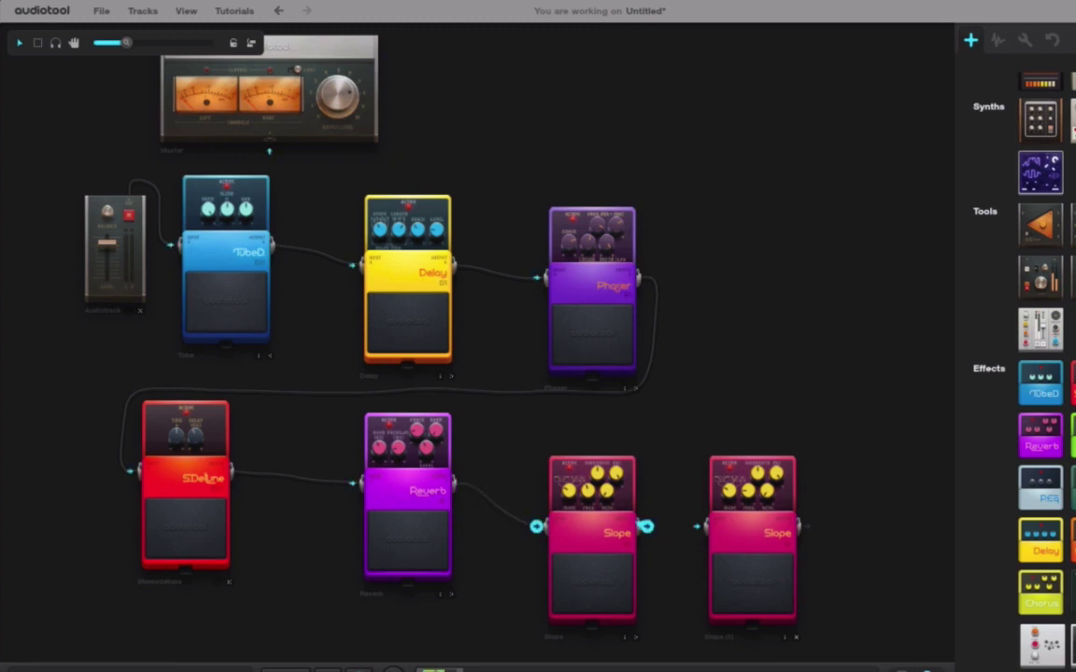
mouse_move(644, 526)
left_mouse_down()
mouse_move(695, 526)
mouse_move(700, 540)
left_mouse_up()
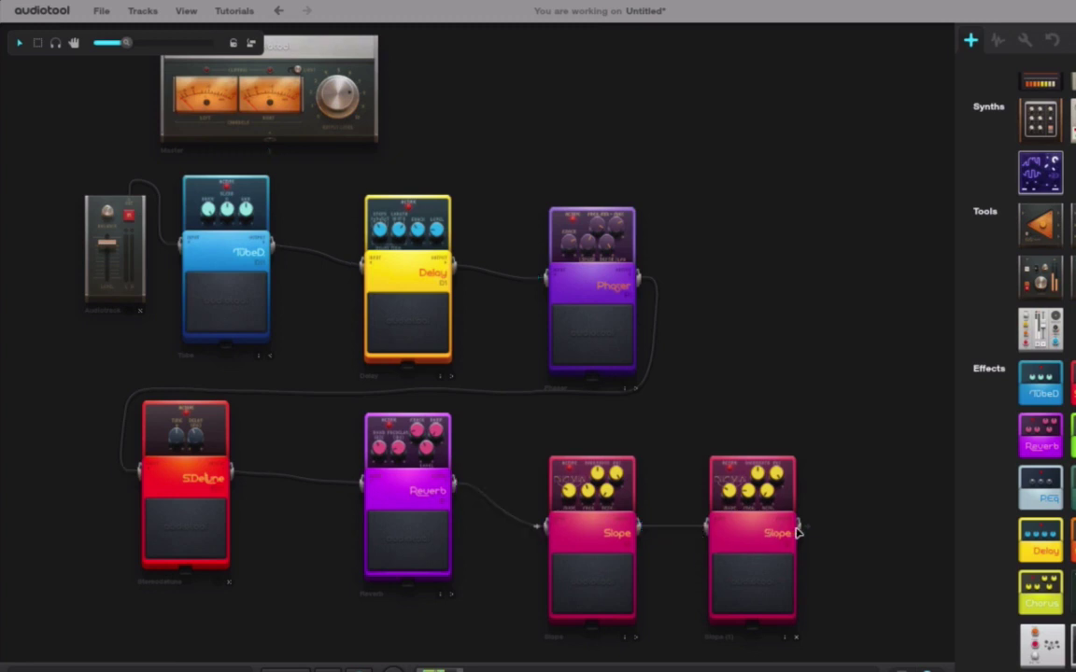
left_click_drag(799, 531, 271, 151)
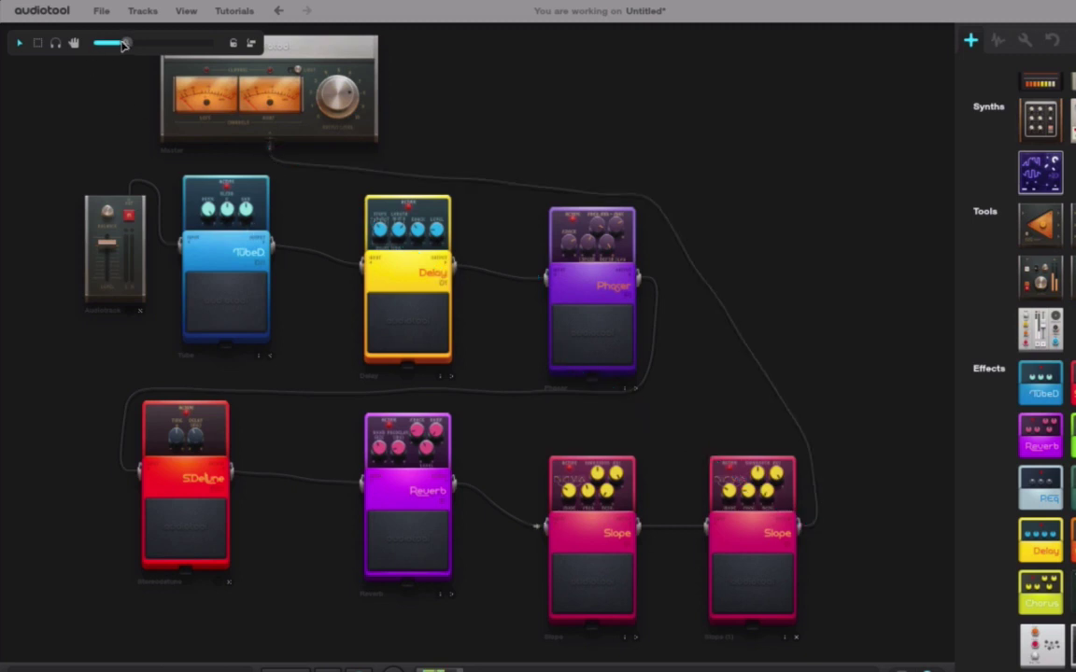
left_click_drag(122, 44, 131, 44)
scroll(715, 115, "down", 3)
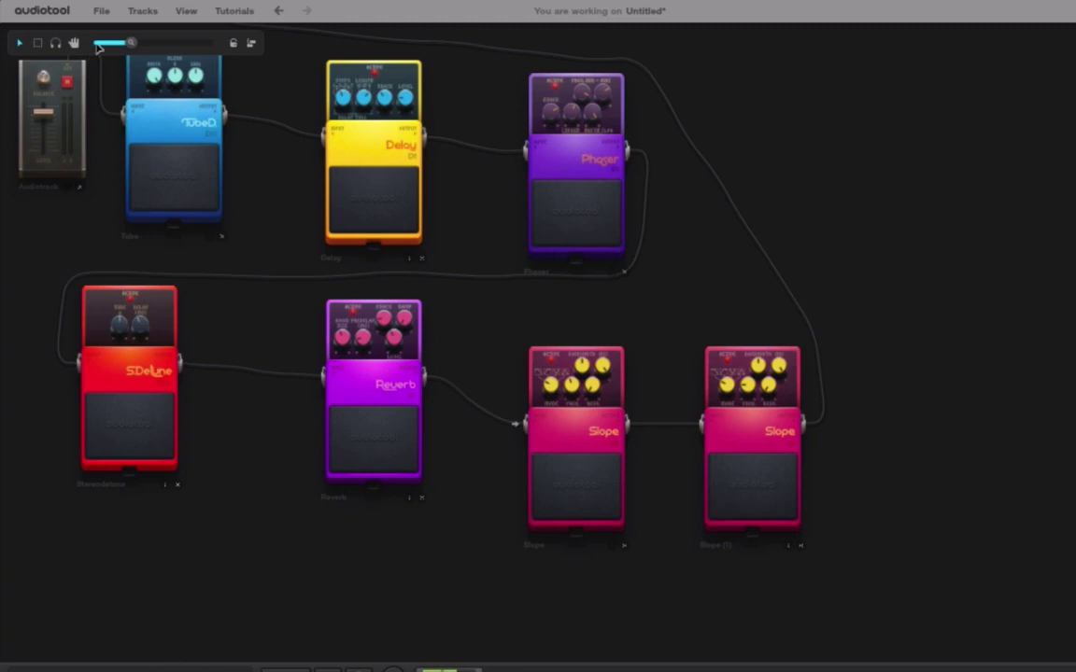
Switch the first Slope pedal to Highpass and raise the Slope filter frequencies
left_click_drag(134, 44, 163, 44)
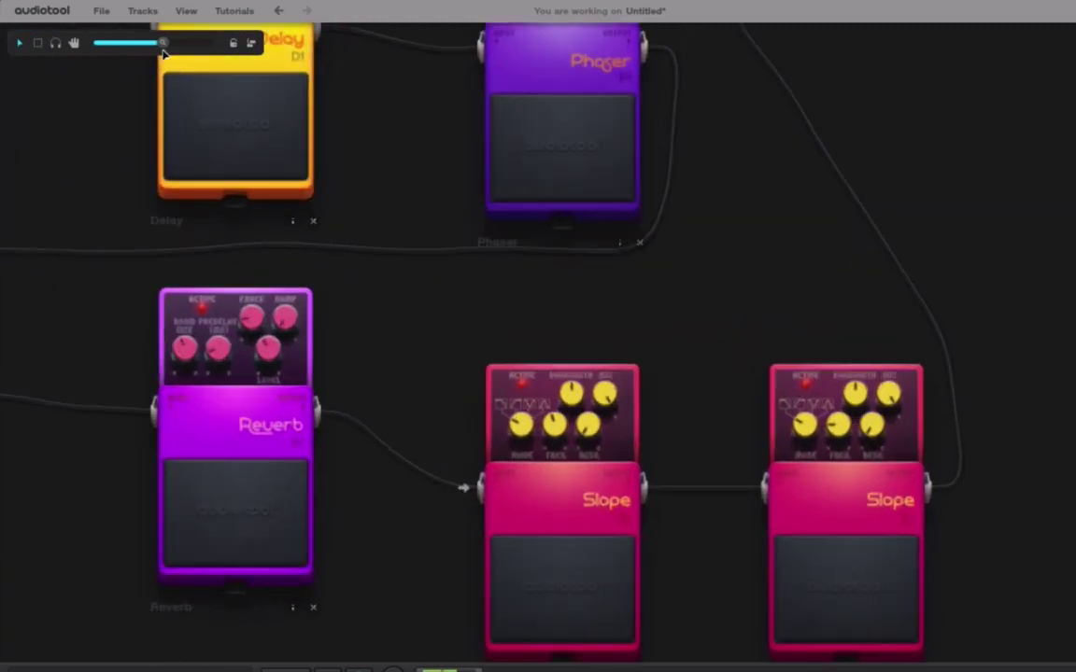
left_click(522, 423)
left_click_drag(841, 430, 867, 334)
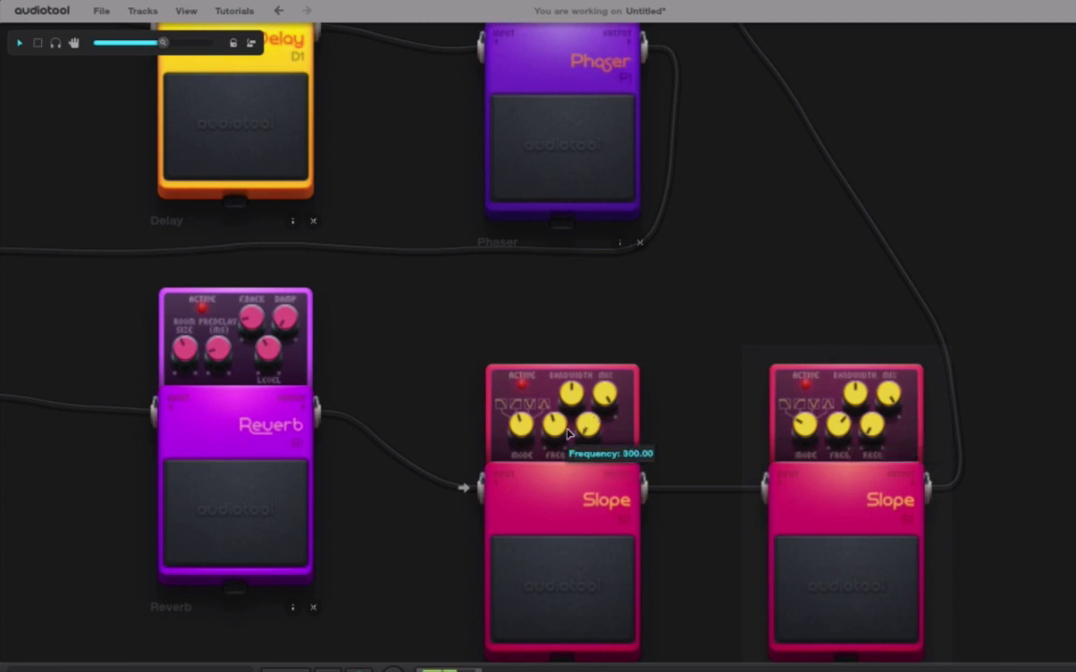
left_click_drag(569, 430, 587, 420)
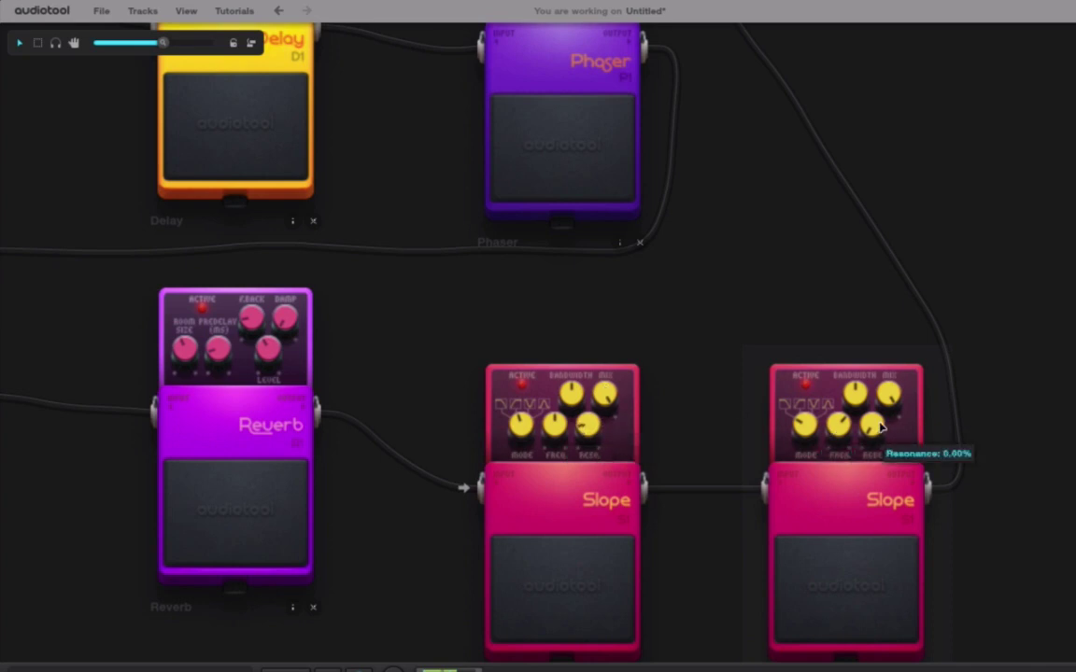
Raise the Slope resonances to about 15% on the first and 39% on the second
left_click_drag(867, 430, 828, 360)
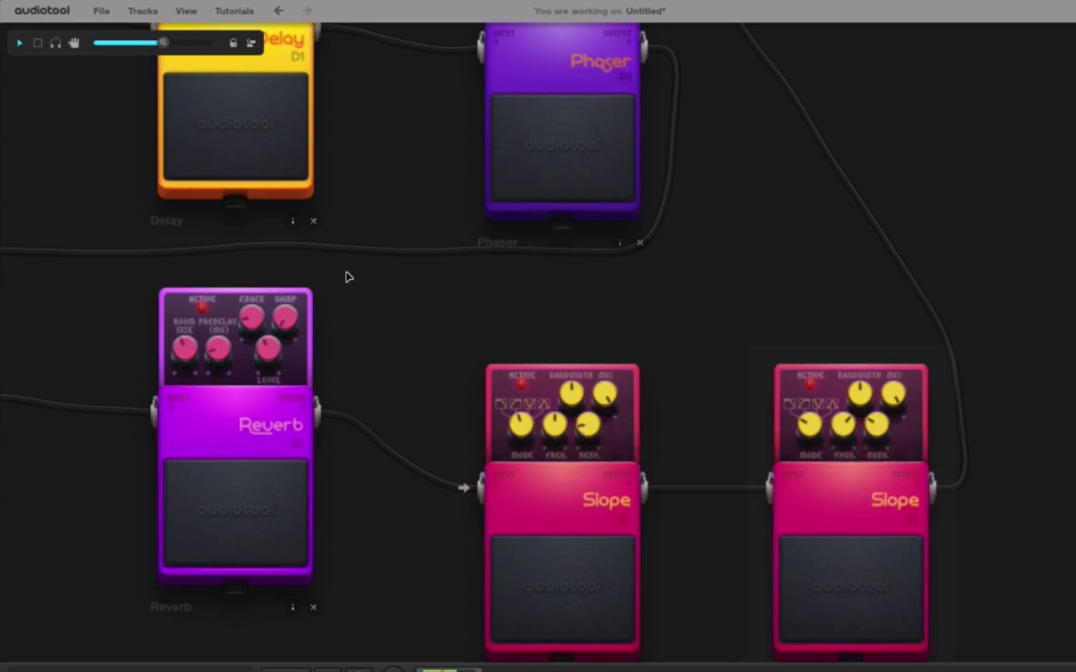
left_click_drag(349, 270, 709, 312)
left_click_drag(419, 360, 451, 405)
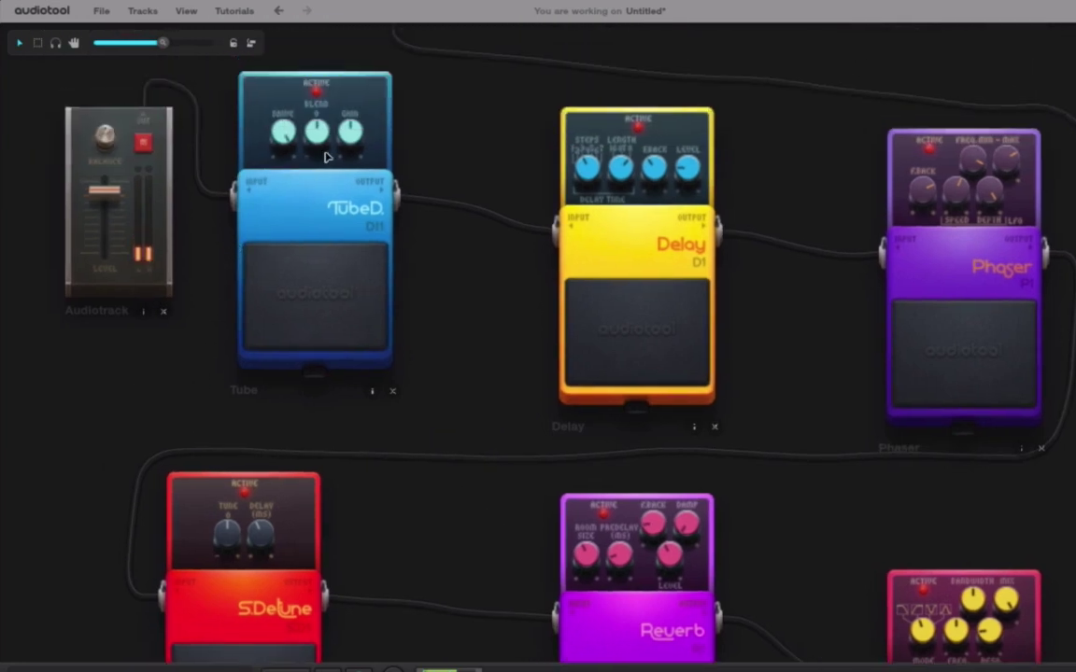
Adjust TubeD blend, drive about 81%, compare it bypassed, and cut Delay steps to 2
mouse_move(300, 131)
left_mouse_down()
mouse_move(308, 166)
mouse_move(269, 143)
mouse_move(285, 231)
left_mouse_up()
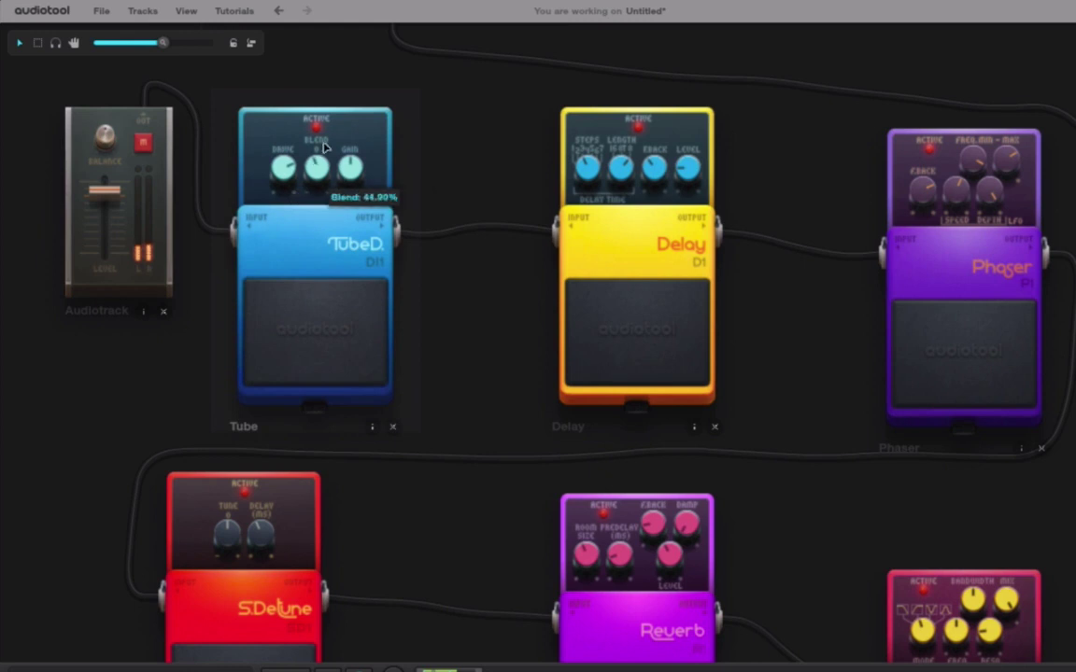
left_click_drag(278, 172, 252, 142)
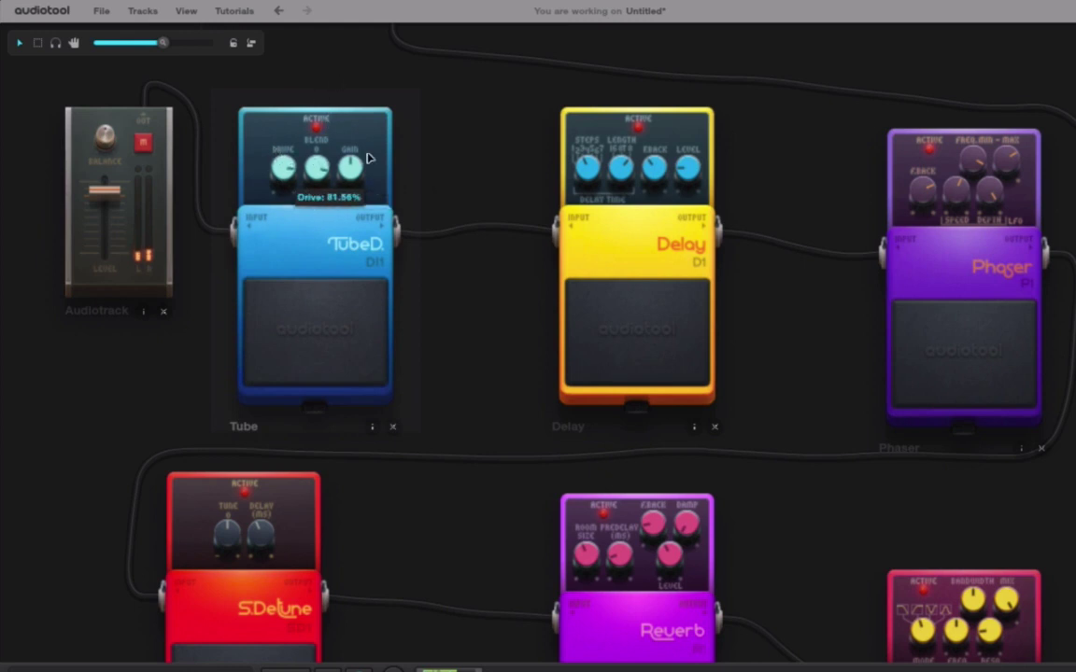
left_click(317, 331)
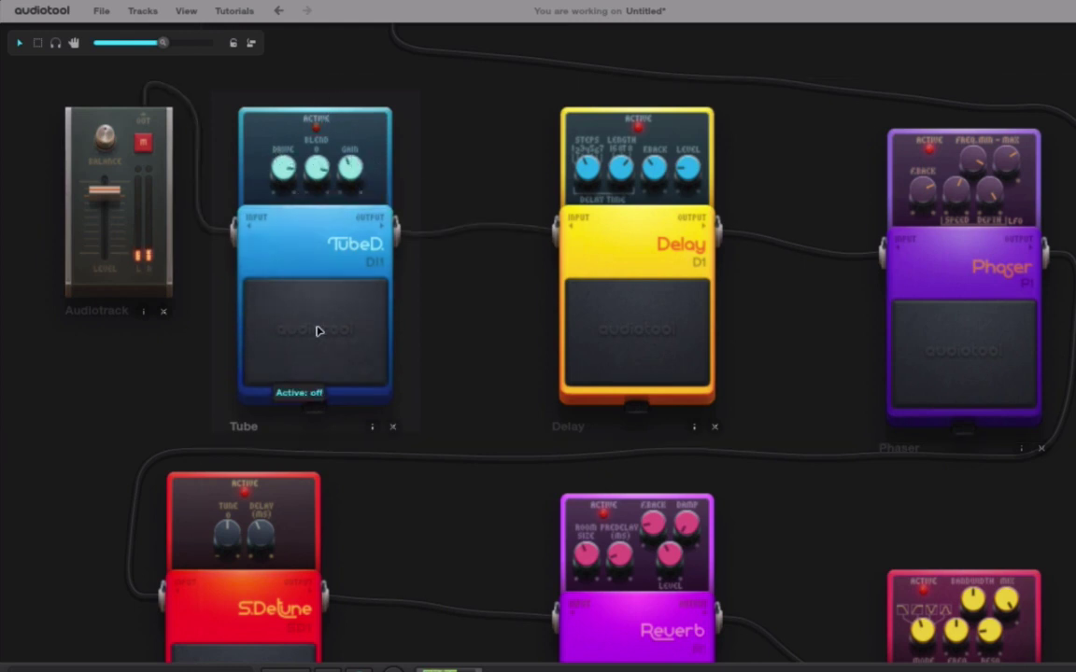
left_click(317, 330)
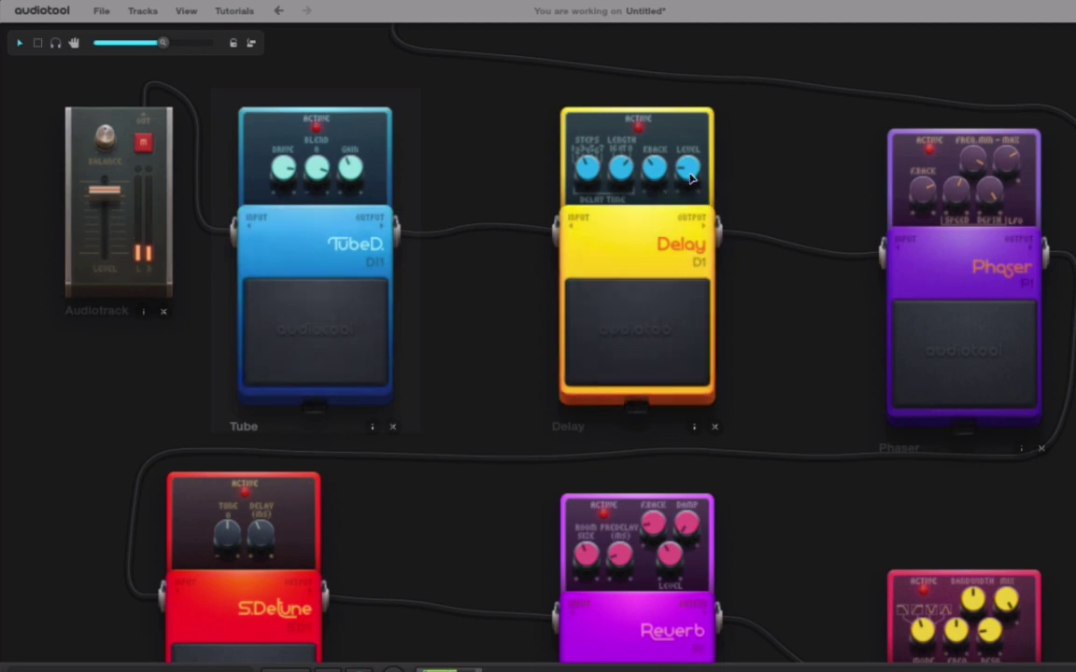
mouse_move(587, 168)
left_click_drag(595, 166, 599, 179)
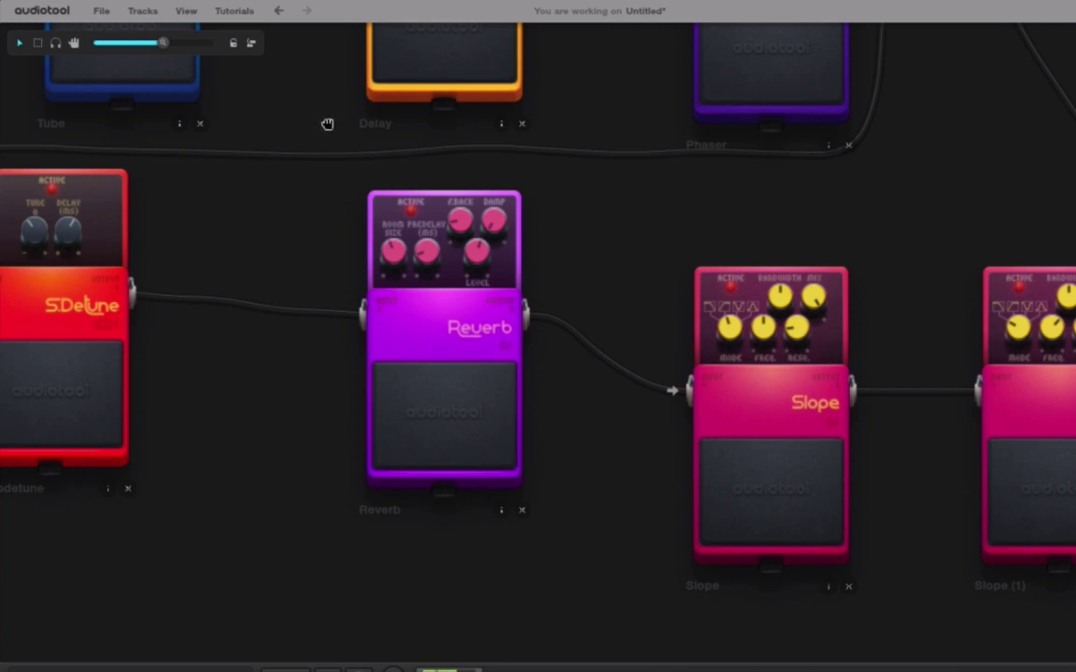
Zoom out to see the whole pedal board
scroll(437, 331, "down", 3)
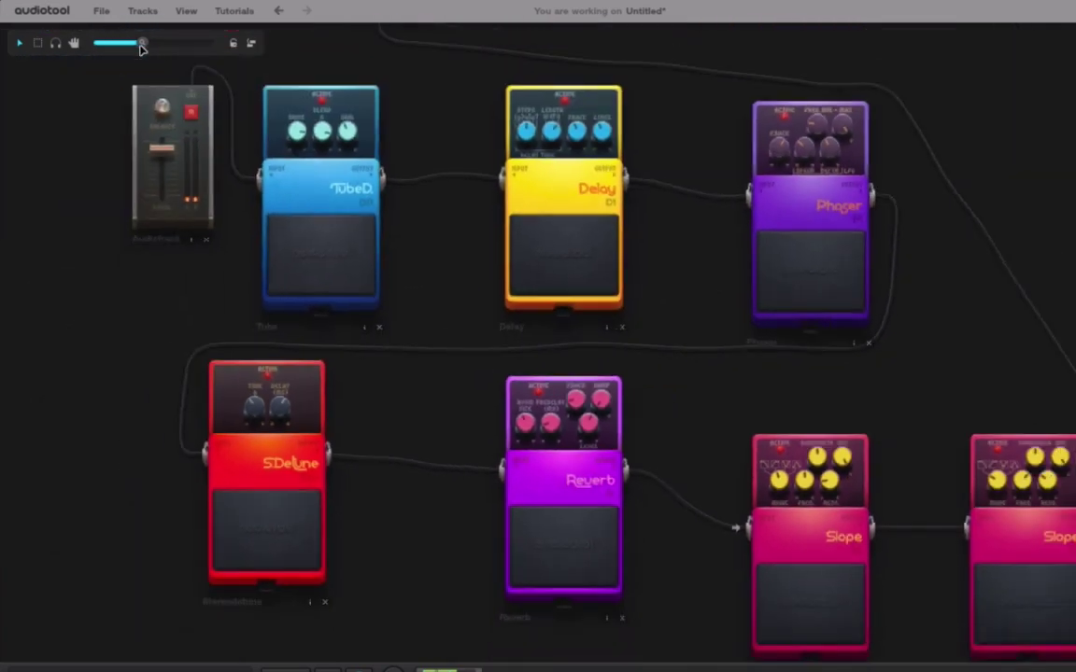
scroll(94, 358, "down", 1)
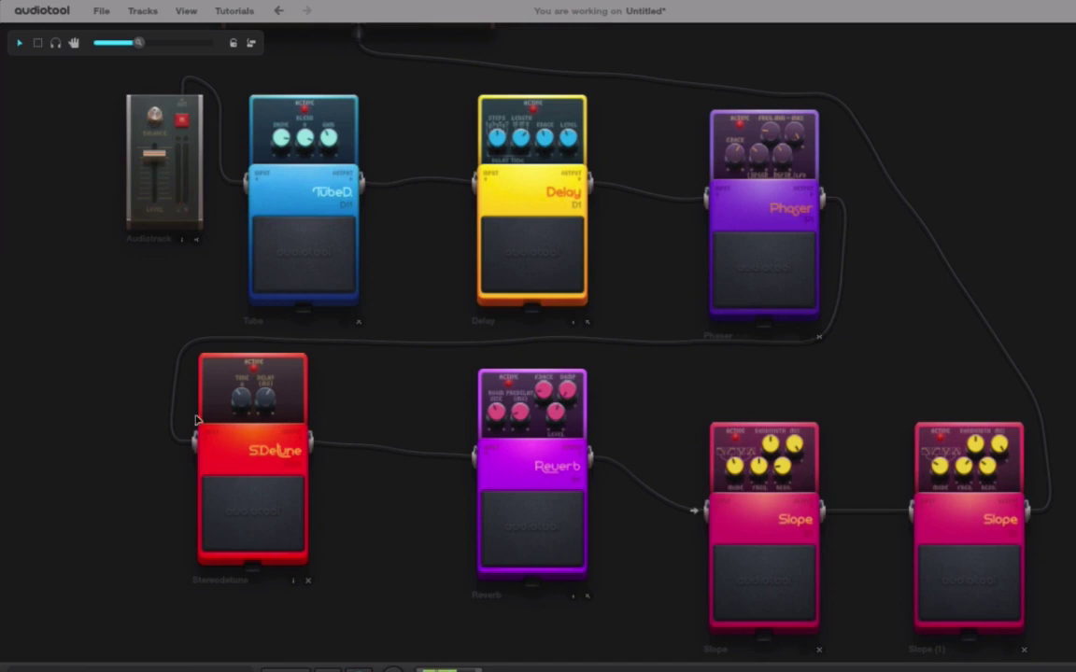
left_click_drag(135, 51, 125, 49)
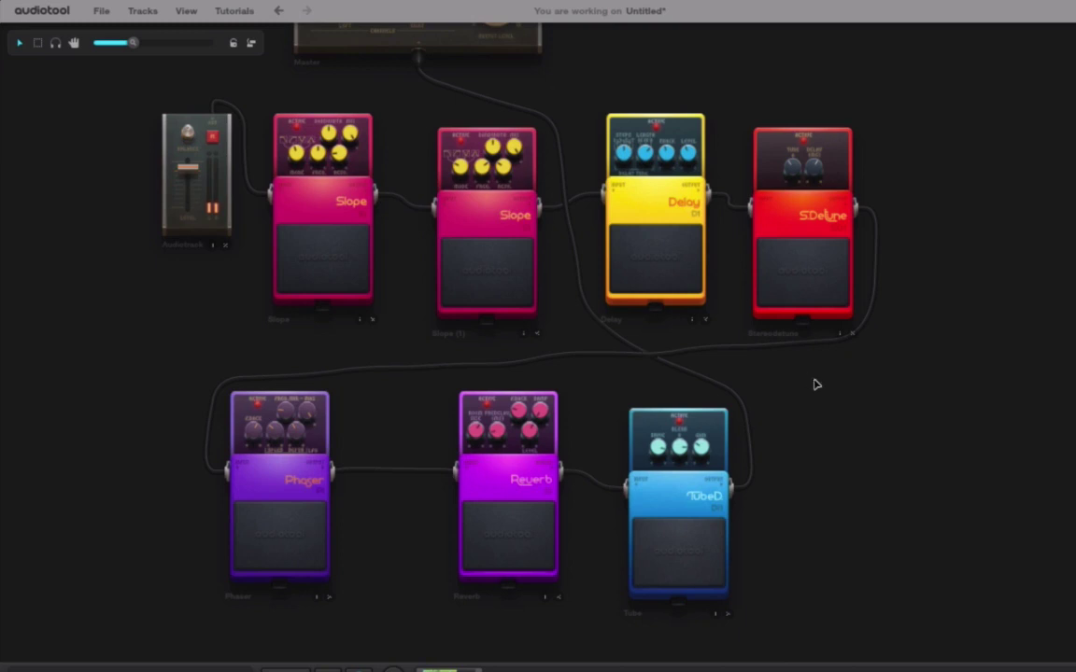
Disconnect the two Slopes, move Slope (1) bottom-right, and cable the first Slope into Delay
left_click_drag(670, 452, 669, 458)
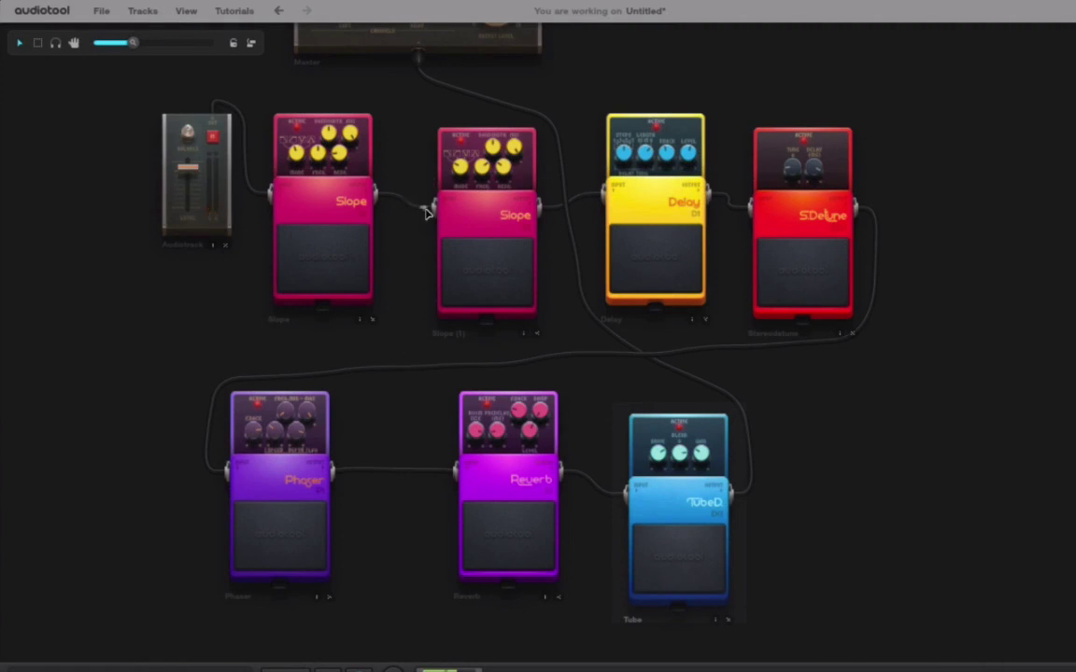
left_click_drag(415, 203, 384, 202)
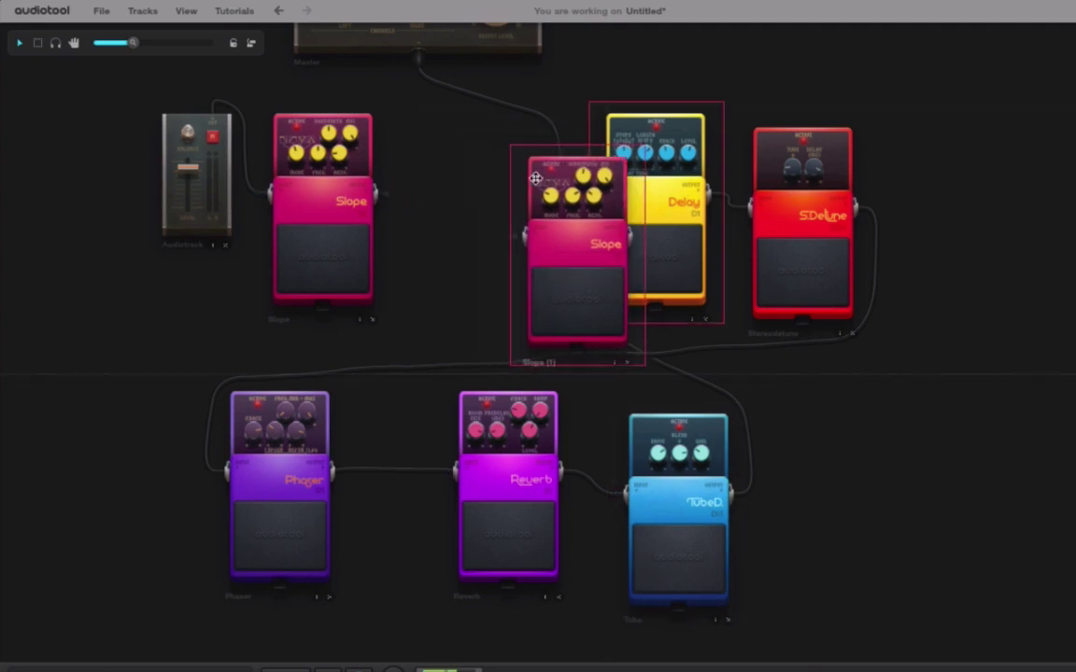
left_click_drag(443, 142, 924, 406)
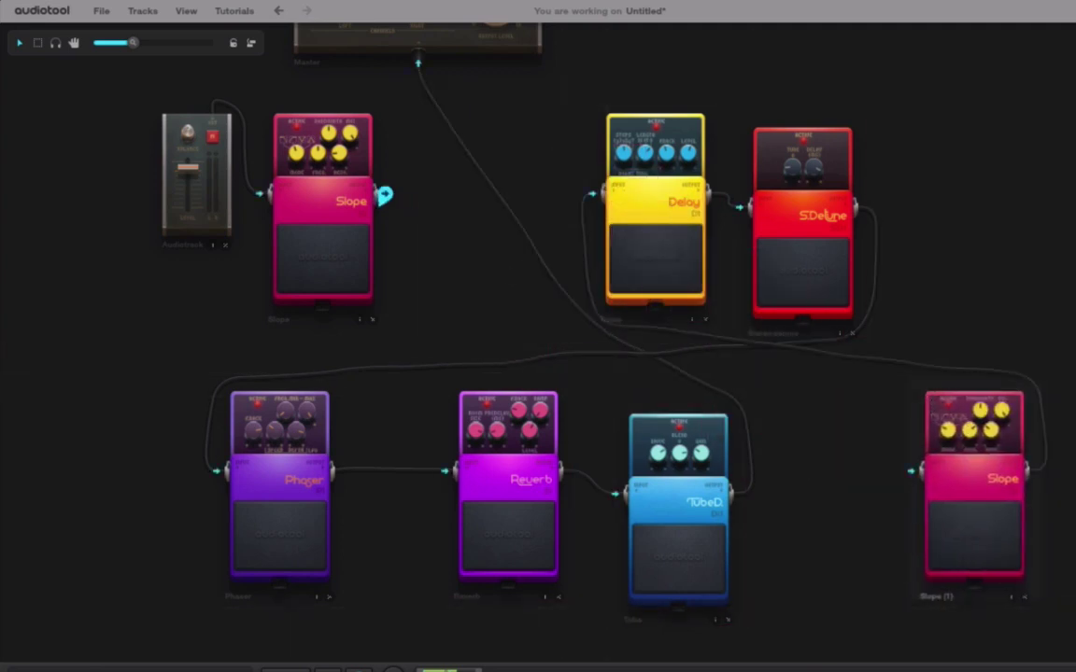
left_click_drag(378, 197, 601, 194)
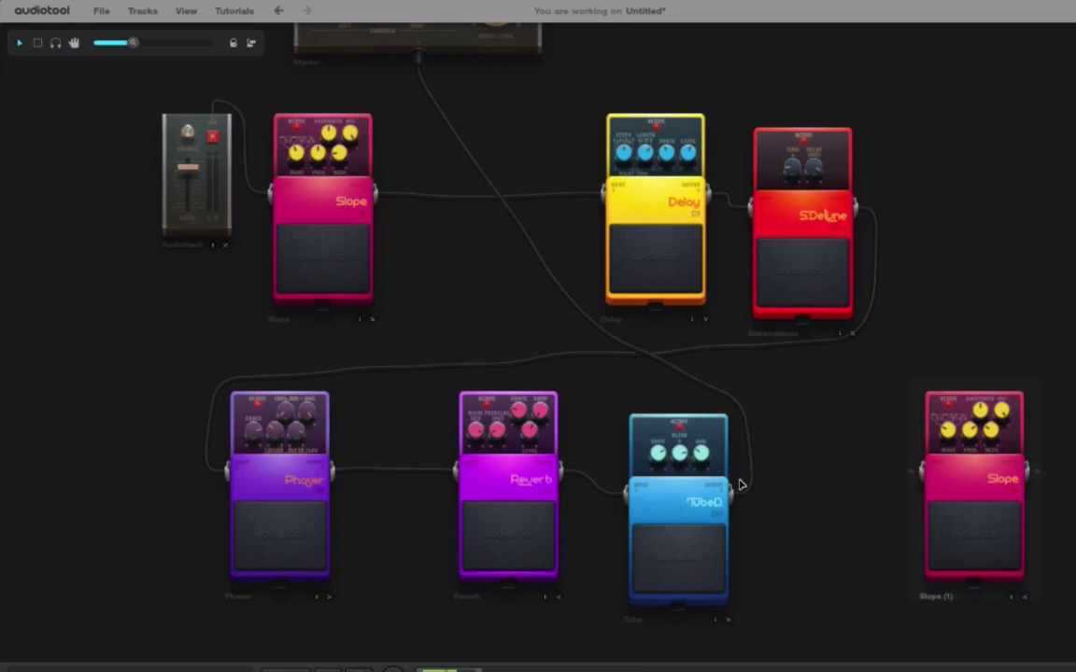
Route TubeD through Slope (1) to the master and lower its frequency to about 308
left_click_drag(736, 487, 857, 491)
left_click_drag(746, 499, 911, 475)
left_click_drag(1031, 468, 418, 58)
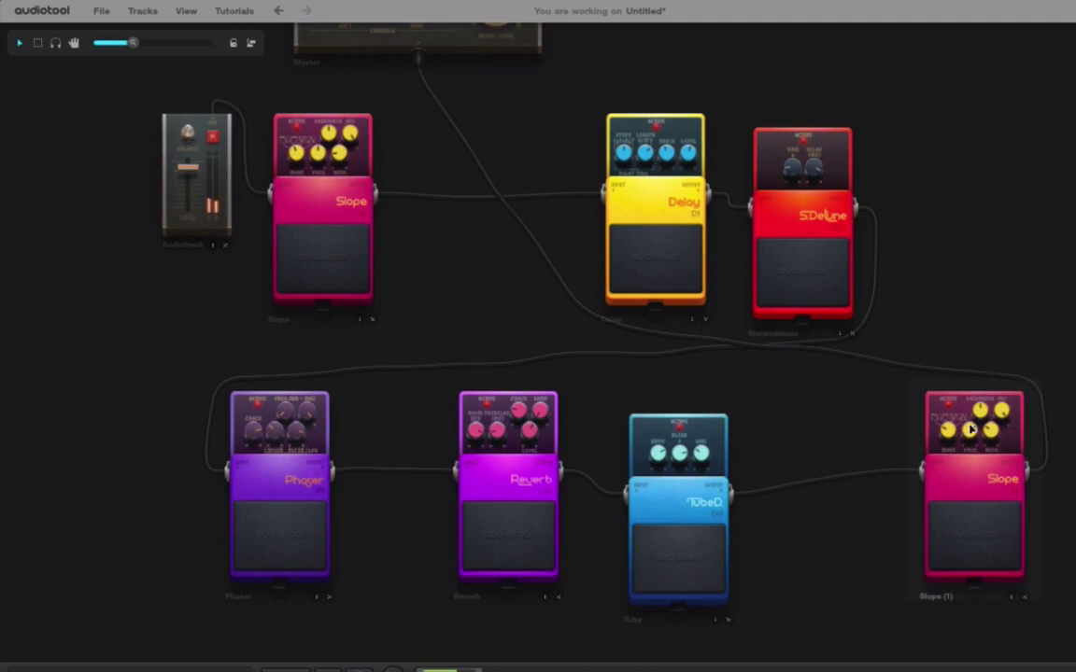
left_click_drag(974, 426, 997, 386)
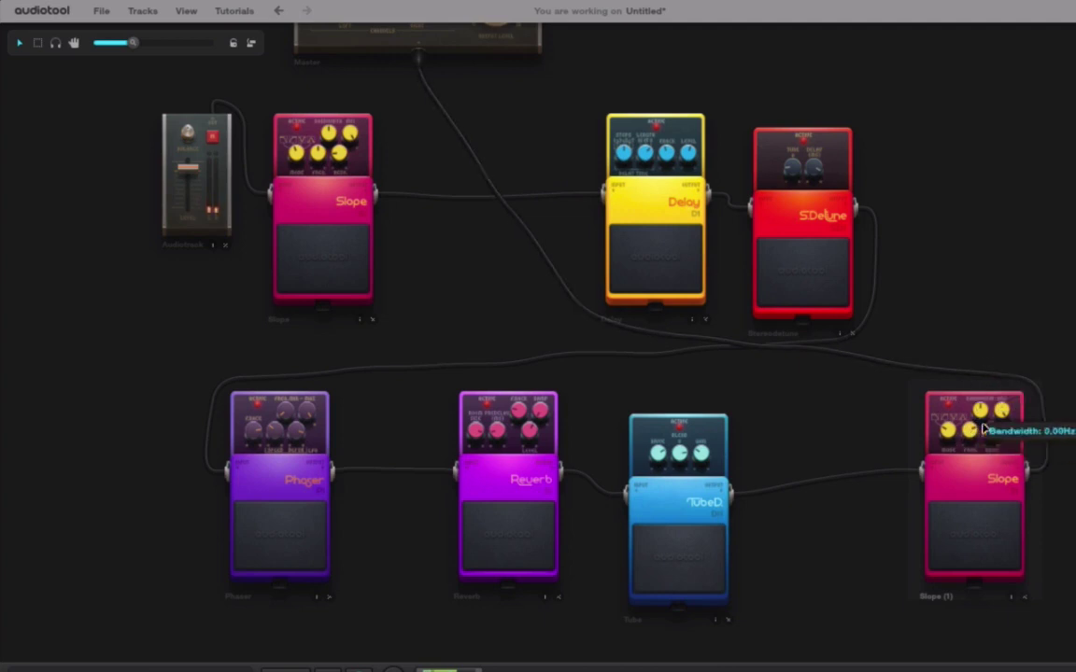
mouse_move(969, 429)
left_mouse_down()
mouse_move(964, 481)
mouse_move(971, 439)
left_mouse_up()
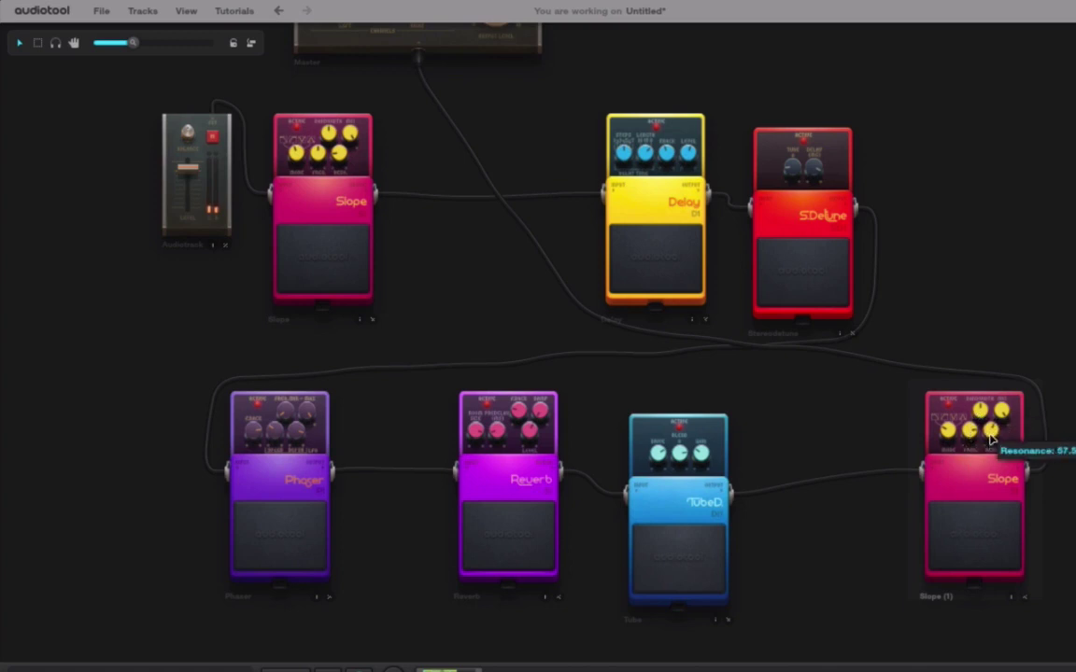